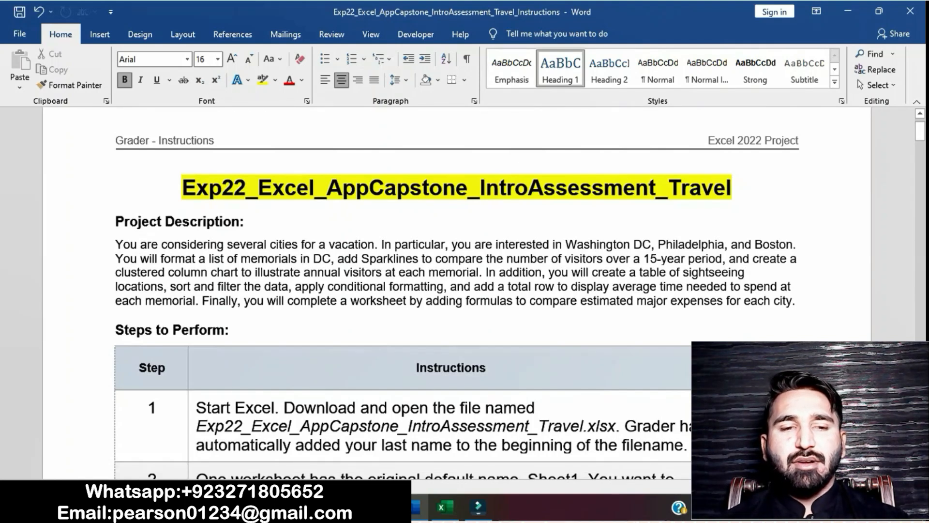
Highlight the step 1 instruction text in yellow in the instructions document
scroll(465, 291, down, 5)
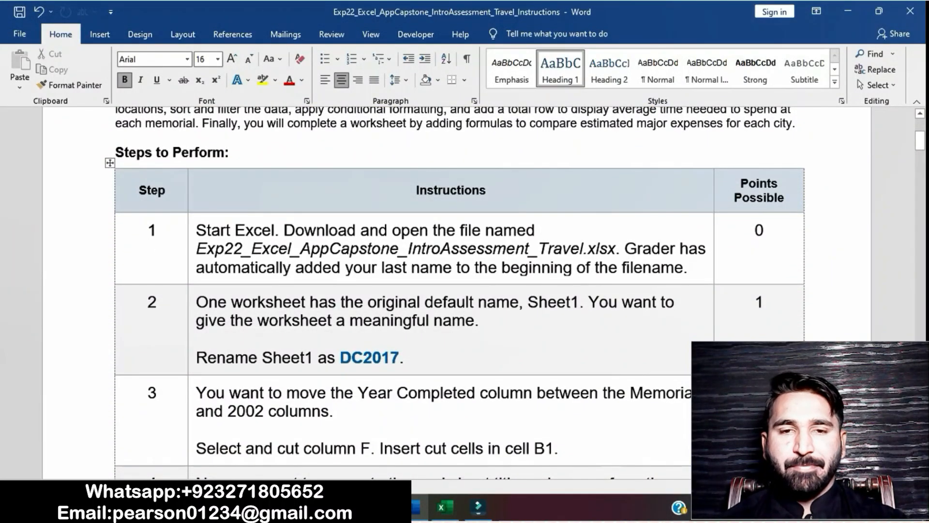
triple_click(196, 231)
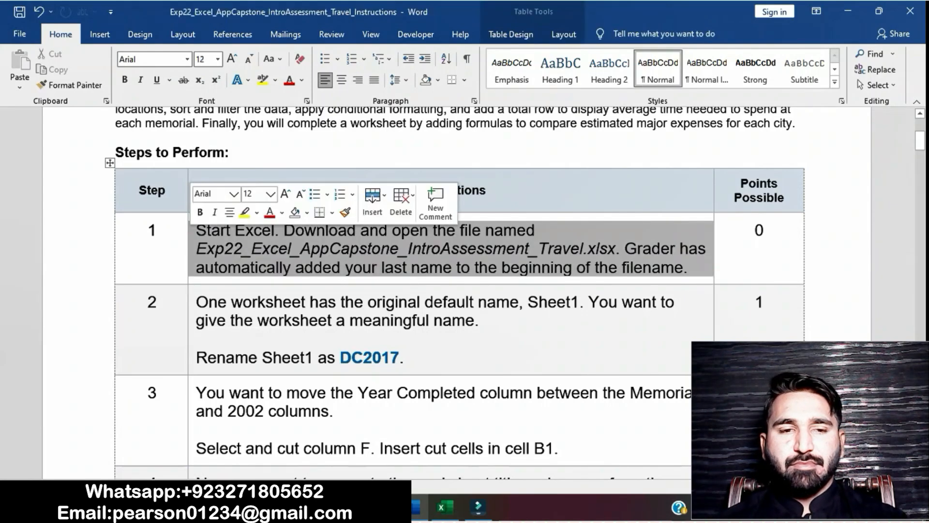
click(245, 212)
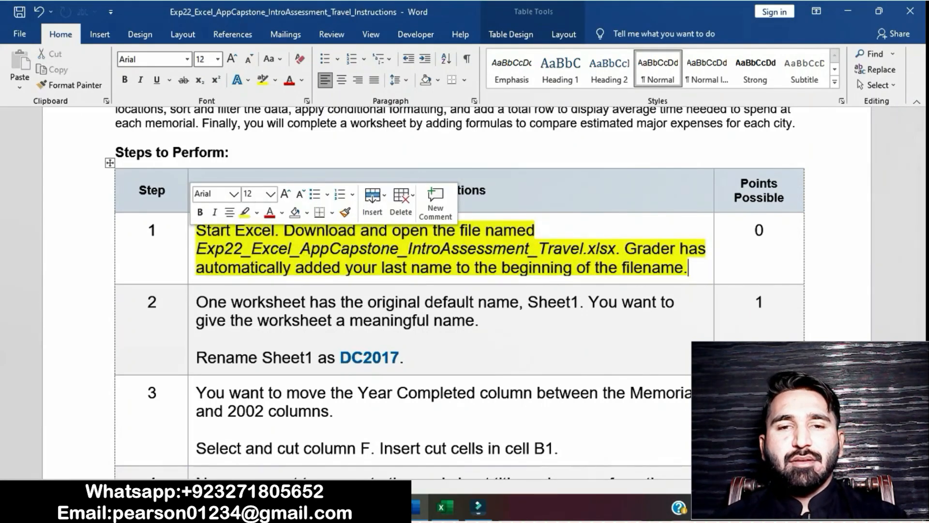
click(244, 247)
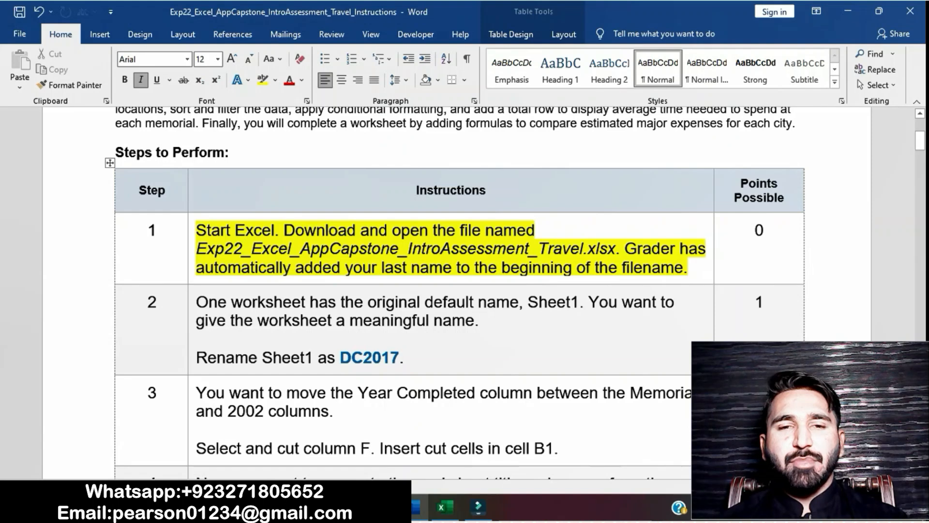
Switch to the Excel workbook and look through the DC2020, Places and Cities worksheets, ending on Sheet1
click(442, 507)
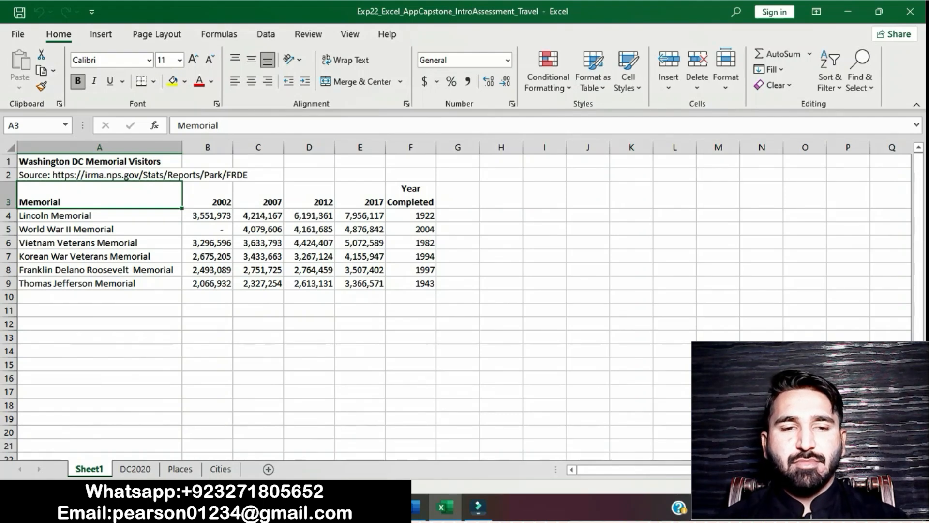
click(135, 469)
click(180, 469)
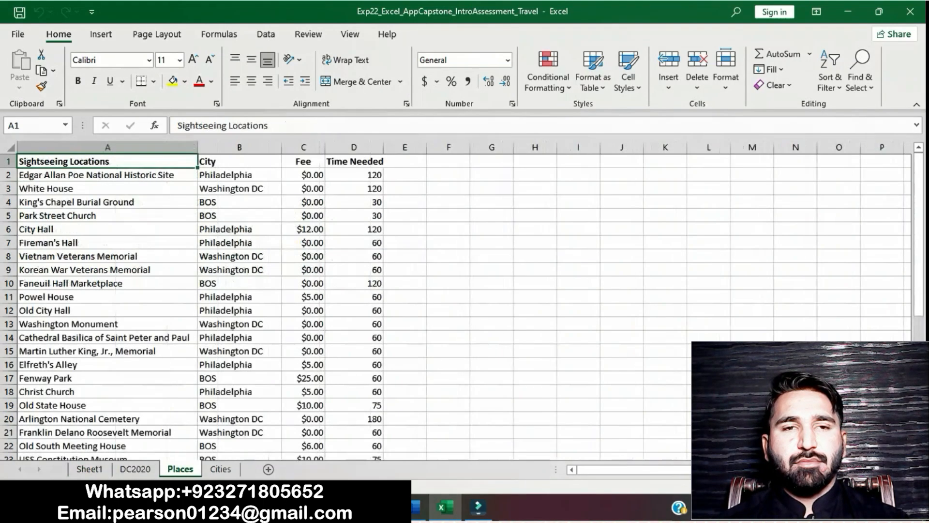
click(221, 469)
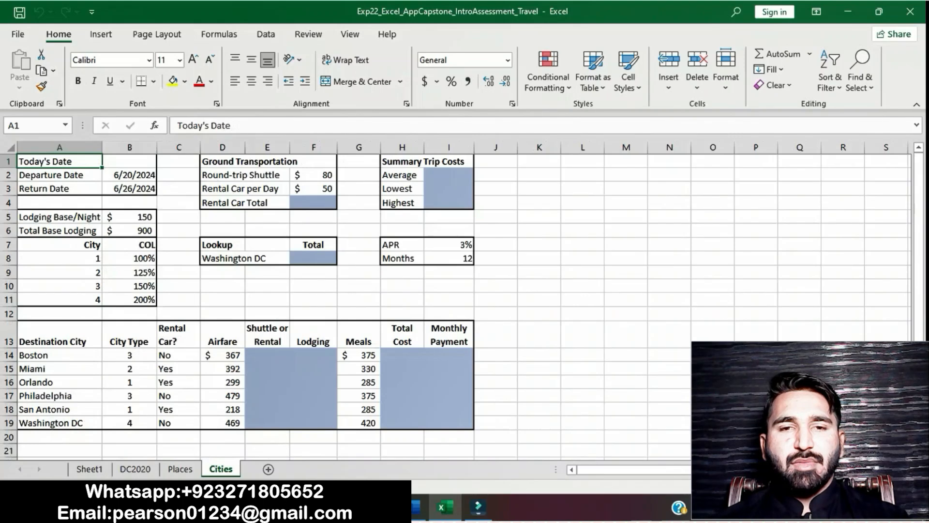
click(89, 469)
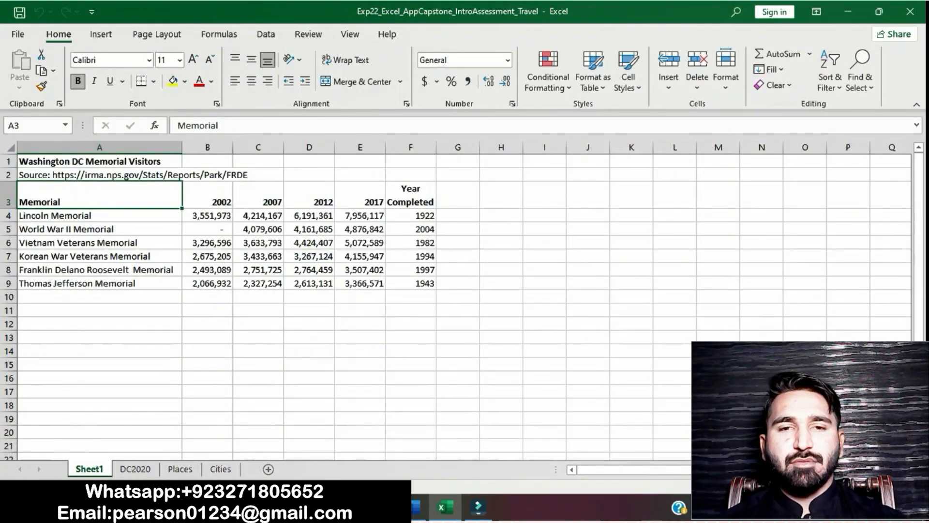
Switch back to the Word instructions and remove the yellow highlight from the step 1 text
click(415, 507)
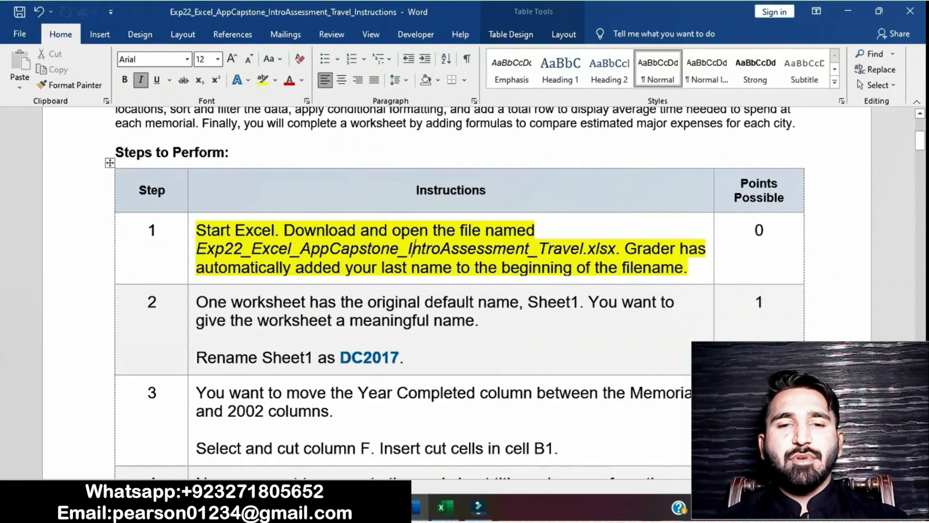
click(191, 237)
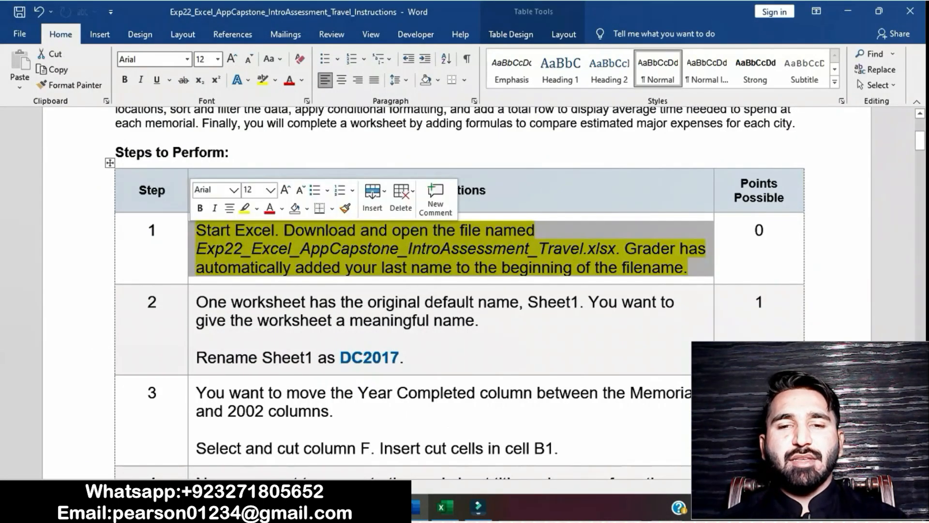
click(245, 208)
click(267, 267)
Highlight the step 2 instruction about renaming Sheet1 in yellow
scroll(267, 267, down, 1)
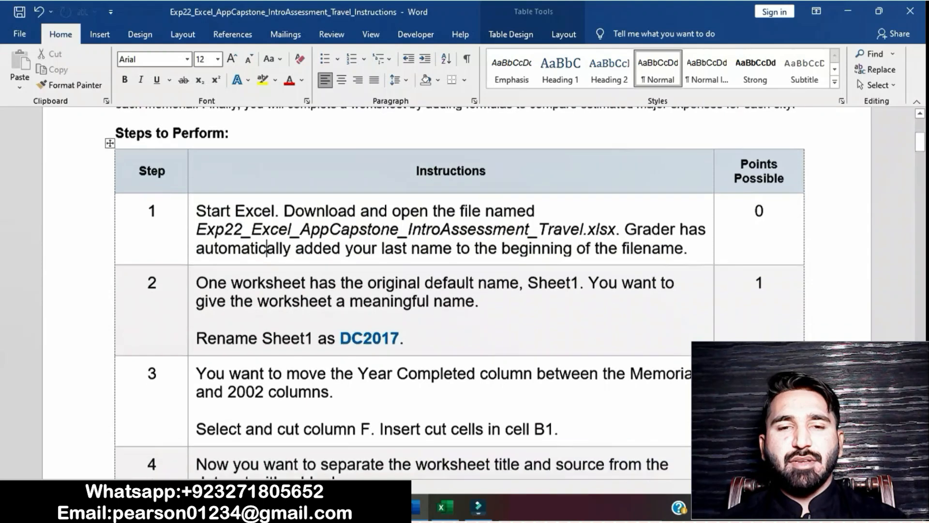
scroll(267, 267, down, 2)
click(191, 215)
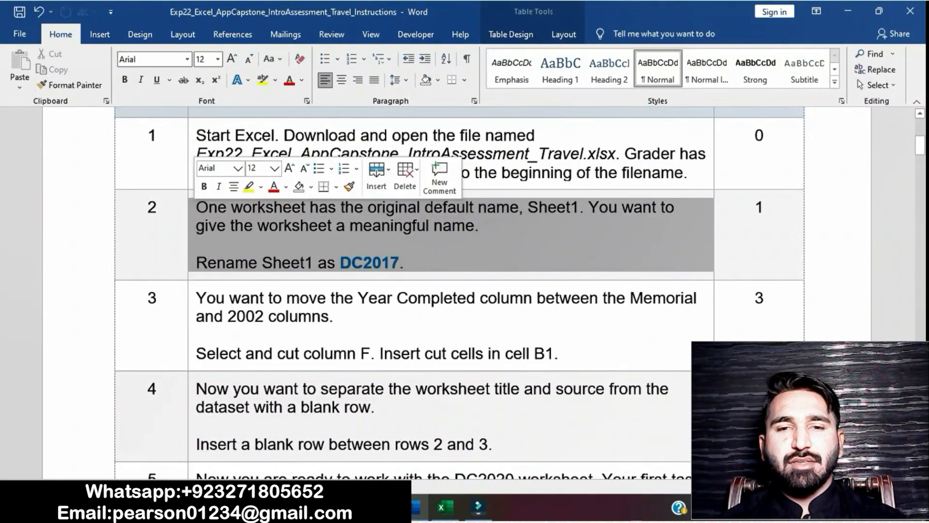
click(248, 186)
click(404, 263)
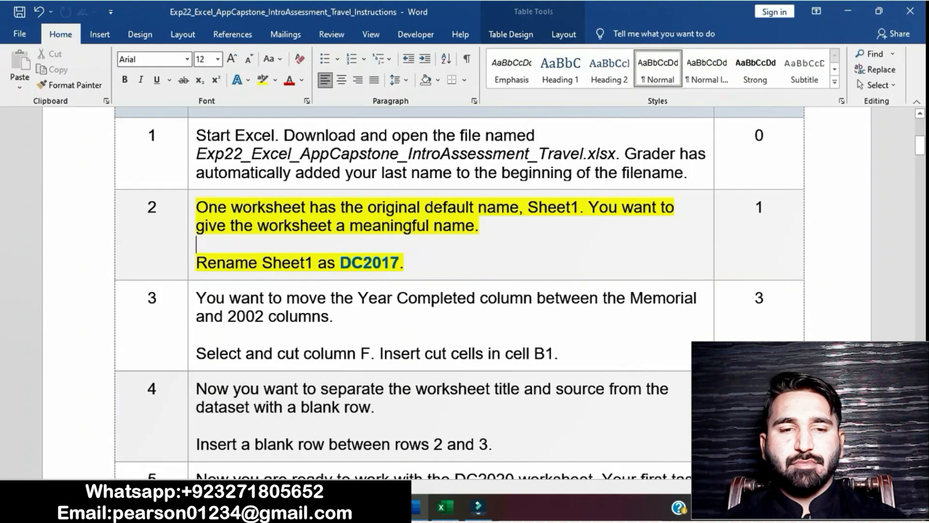
Copy the name DC2017 from the step 2 instruction and rename Sheet1 in the Excel workbook as DC2017
drag(339, 263, 399, 263)
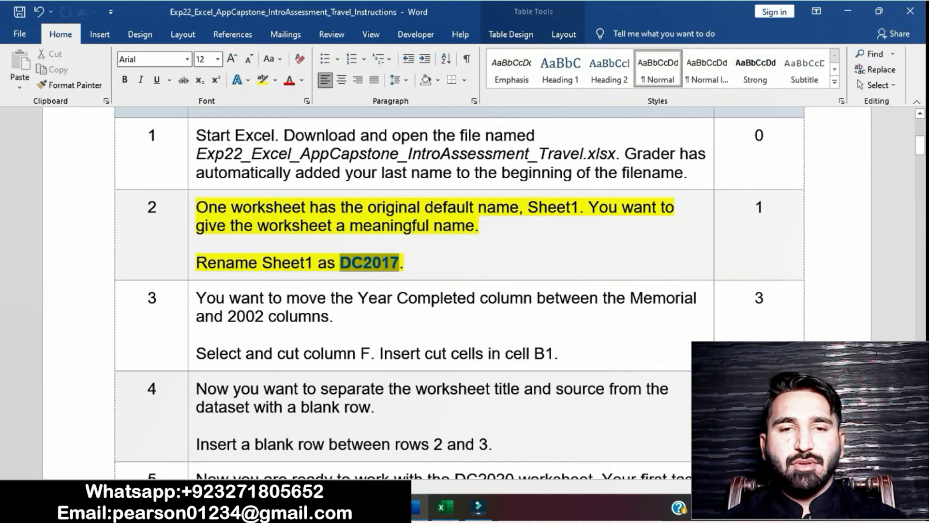
key(ctrl+c)
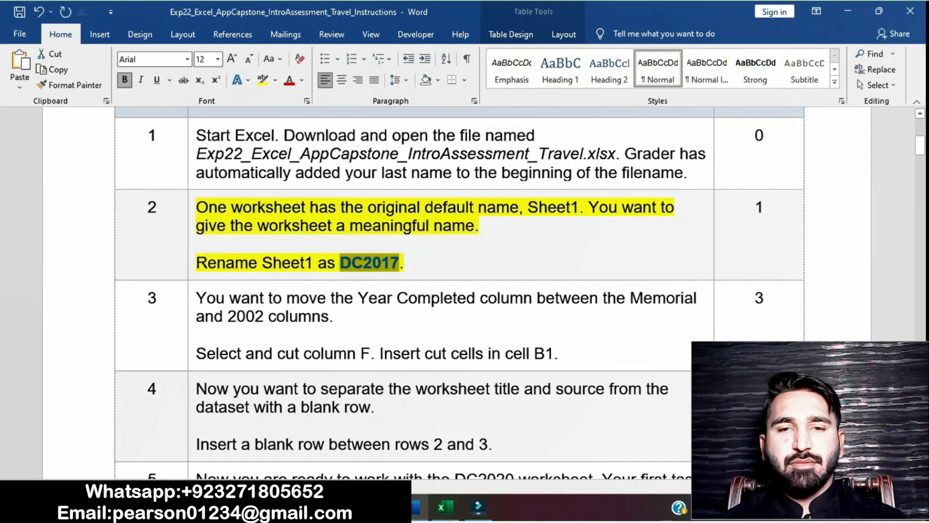
key(alt+Tab)
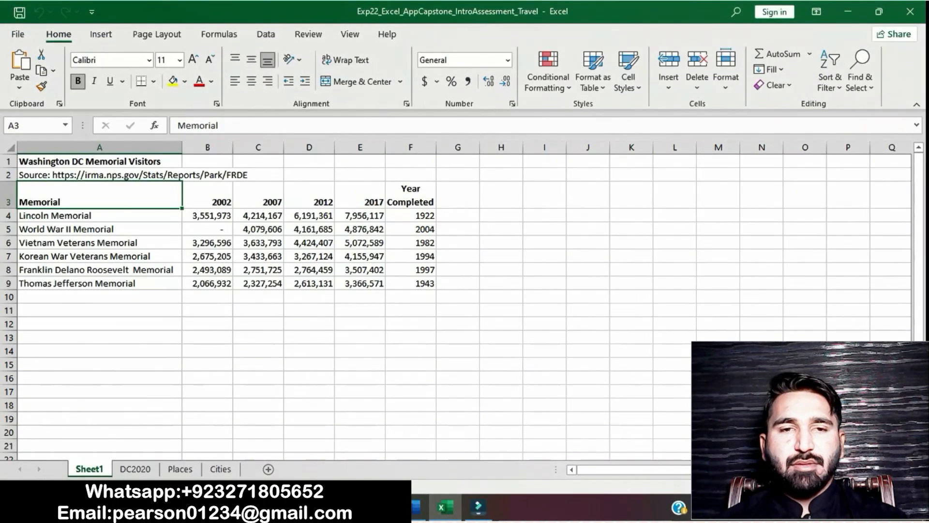
right_click(104, 468)
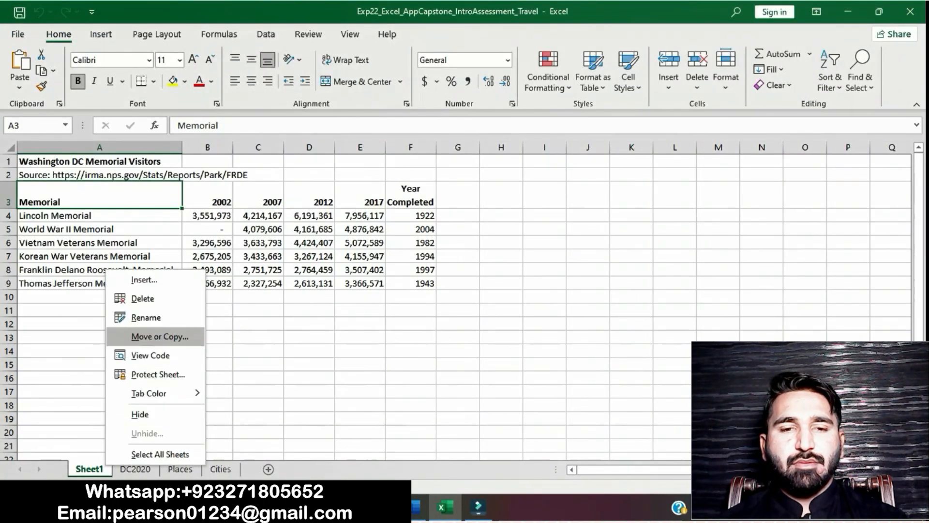
click(145, 337)
key(ctrl+v)
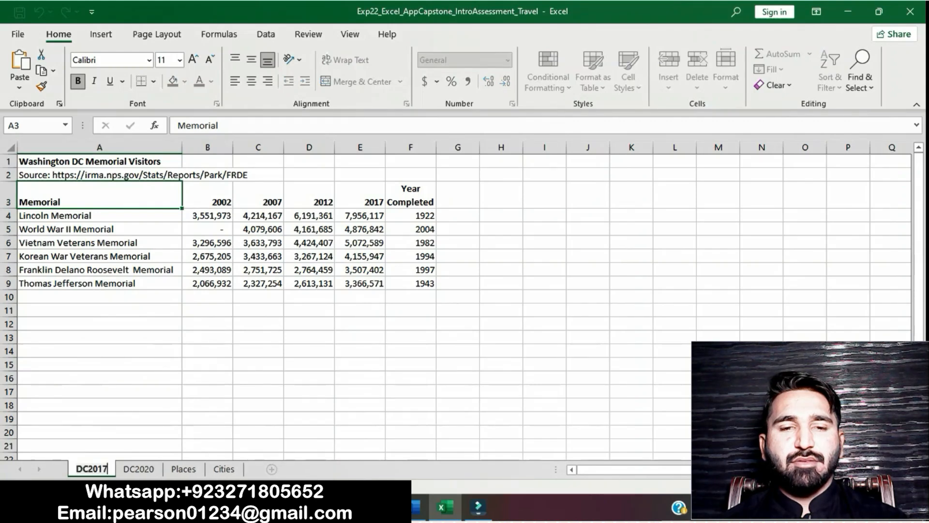
click(100, 324)
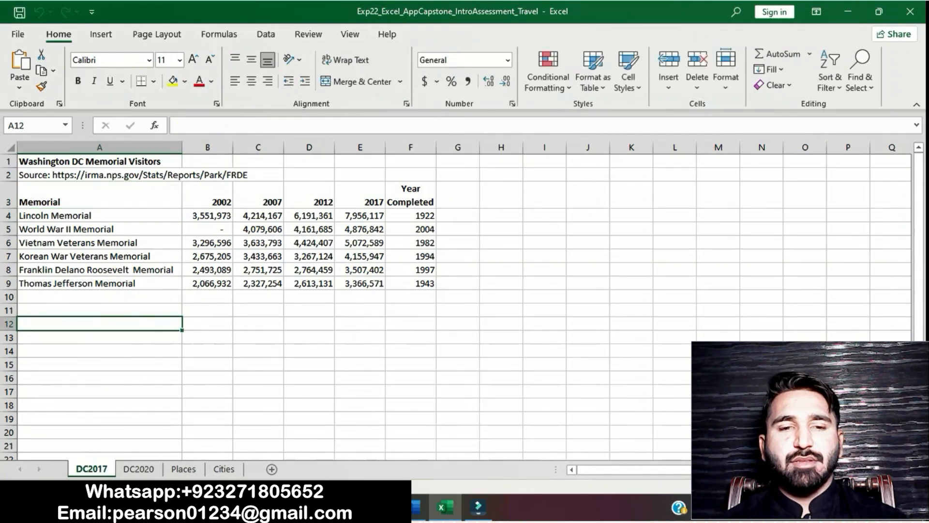
Return to the Word instructions and clear the yellow highlight from the step 2 text
click(416, 508)
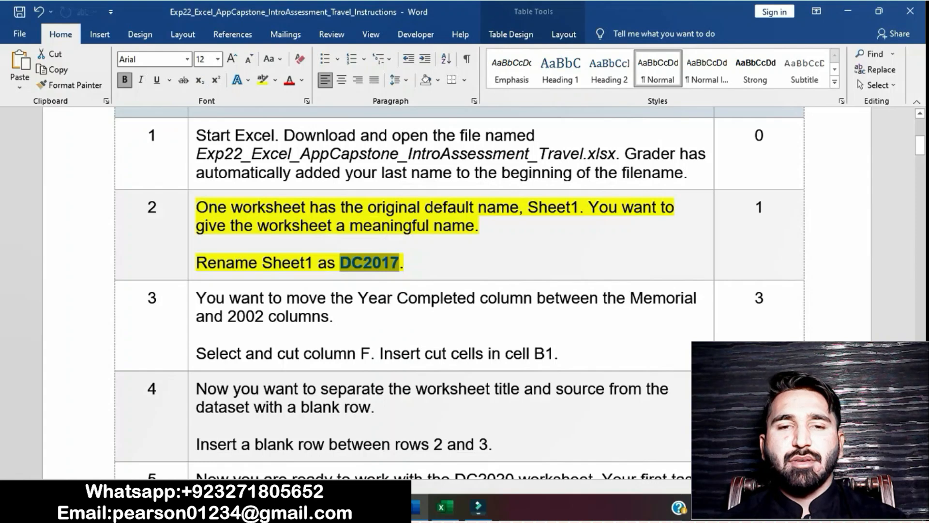
click(497, 208)
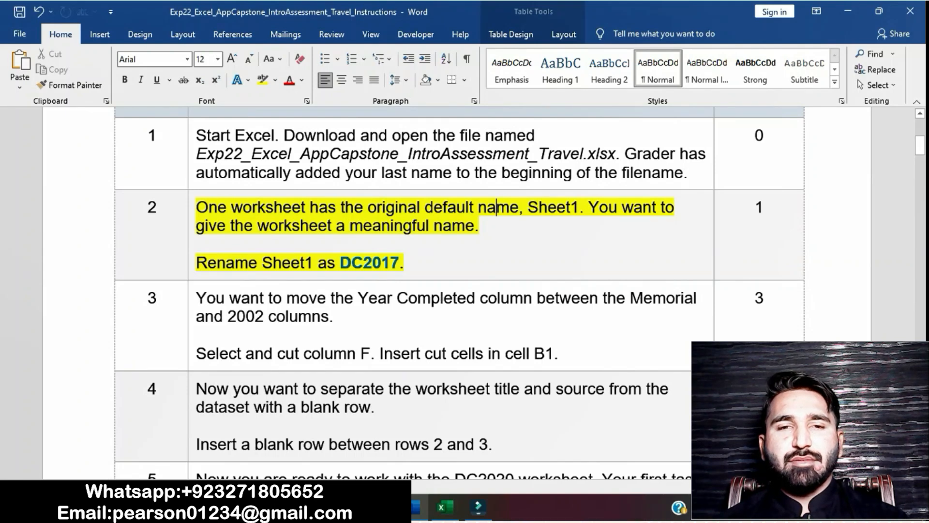
click(192, 211)
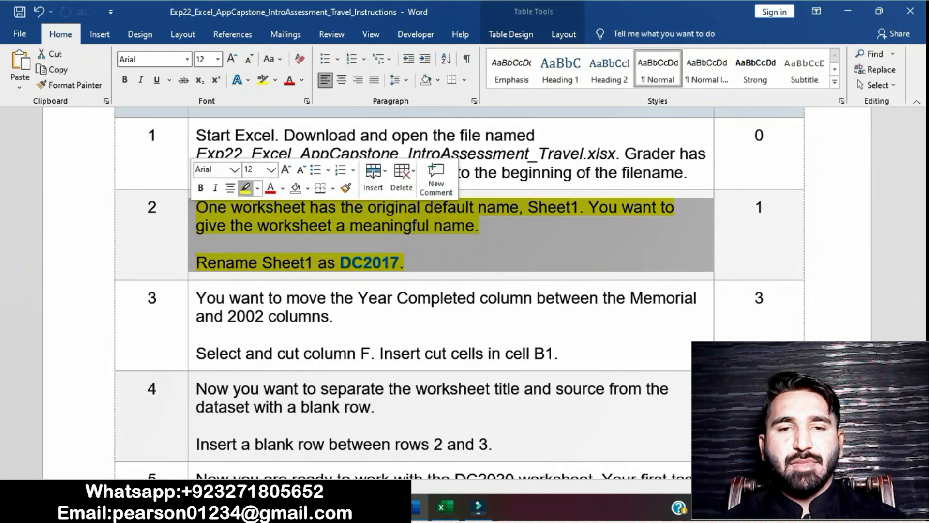
click(246, 188)
Highlight the step 3 instruction about moving the Year Completed column in yellow
scroll(460, 290, down, 3)
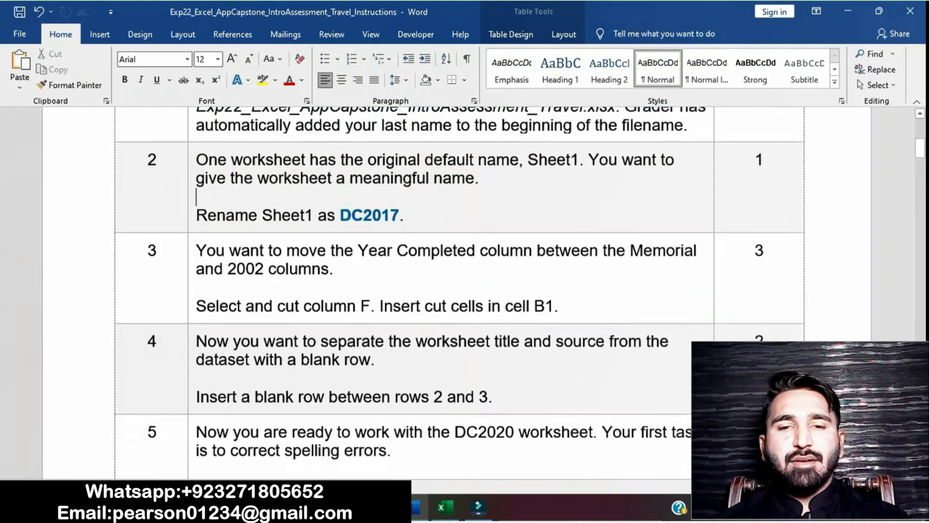
click(192, 180)
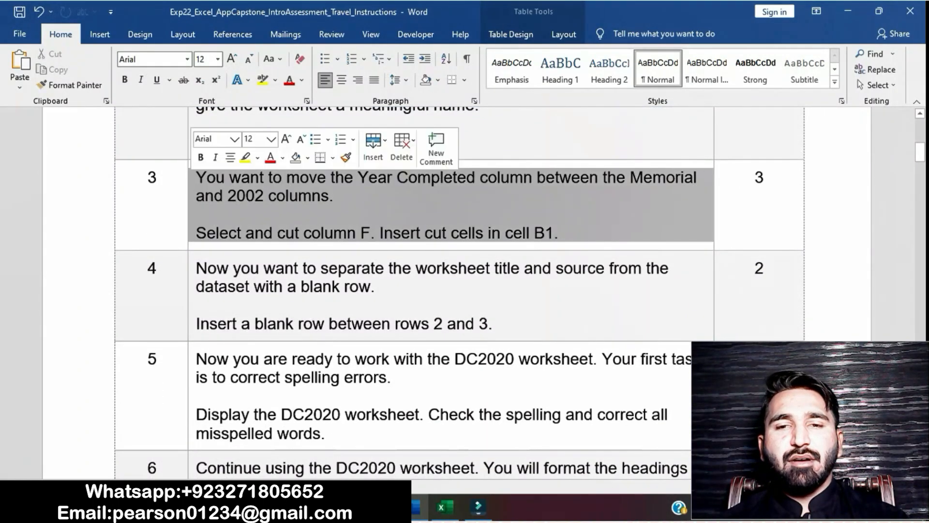
click(246, 157)
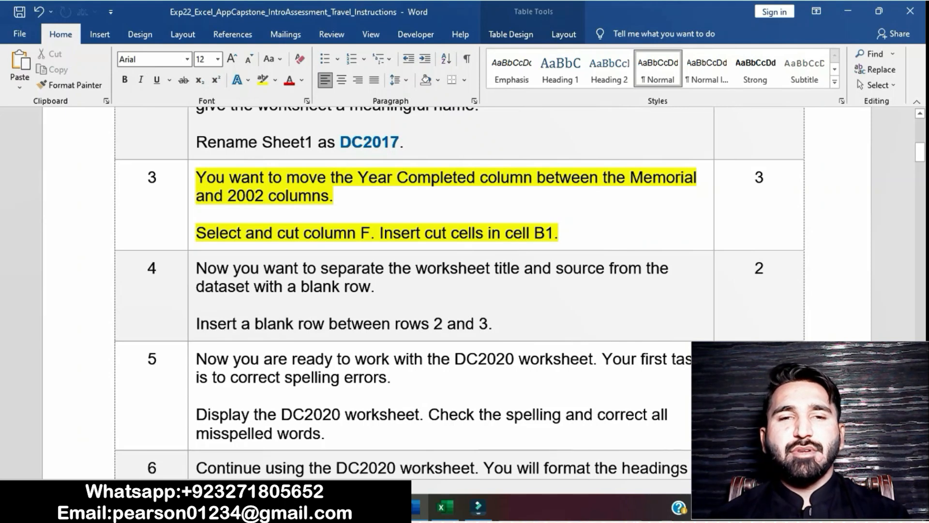
Check the first part of the step 3 instruction, and cut column F, Year Completed, on the DC2017 worksheet in Excel
drag(196, 232, 370, 233)
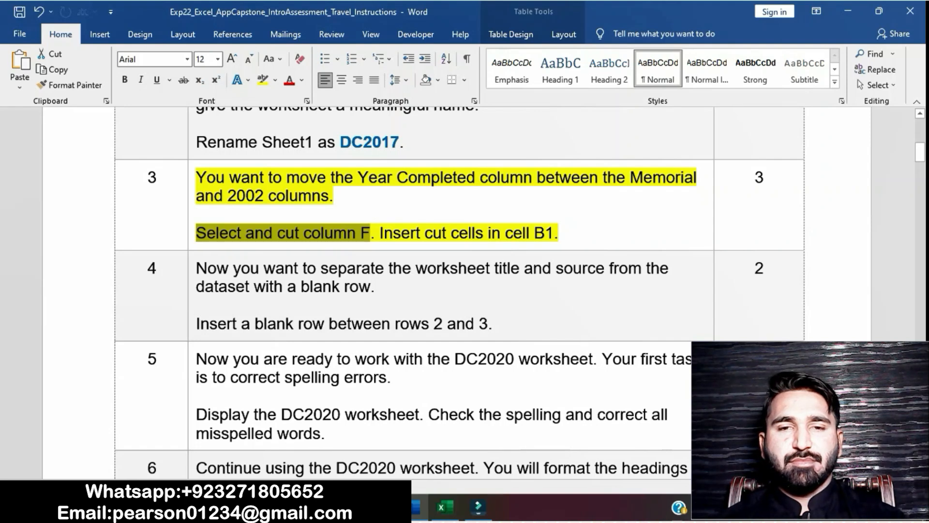
click(445, 507)
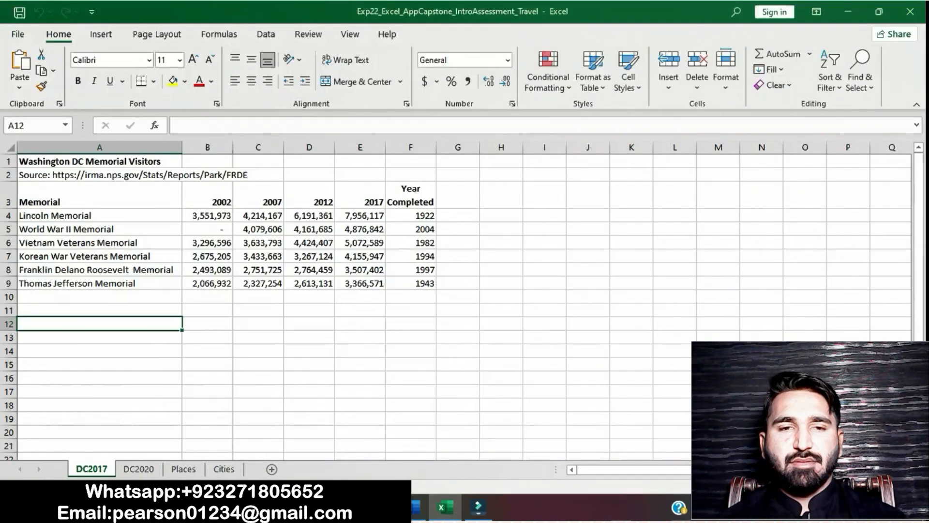
click(410, 147)
right_click(405, 148)
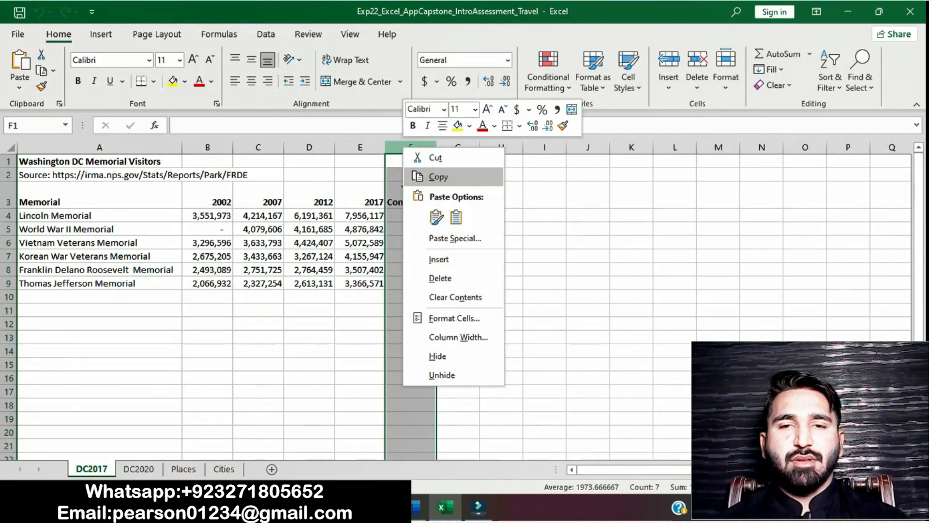
click(438, 177)
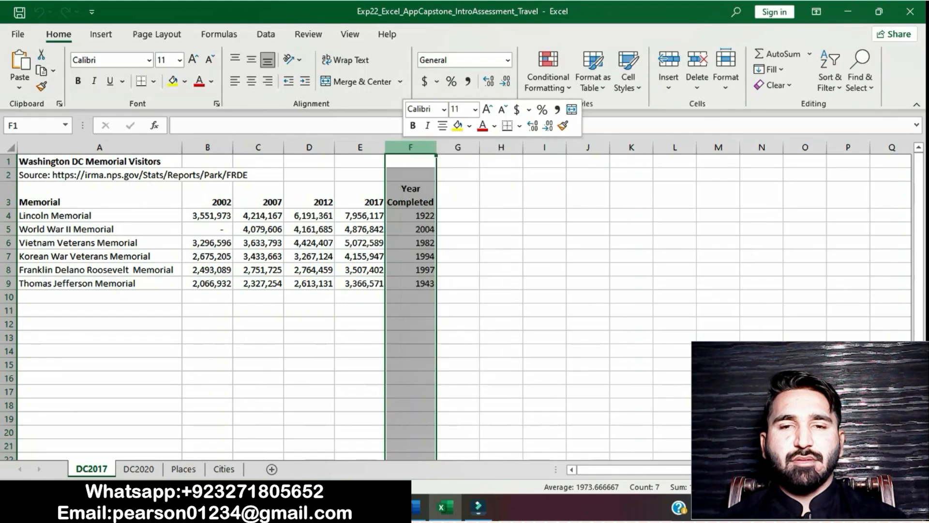
Check the rest of step 3 in Word, and insert the cut column at cell B1 of the DC2017 worksheet
click(417, 507)
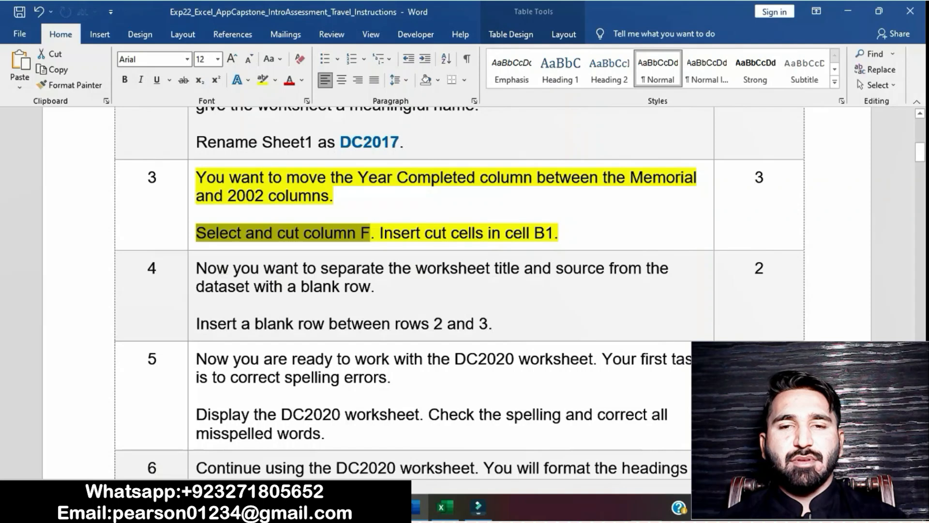
drag(380, 233, 554, 233)
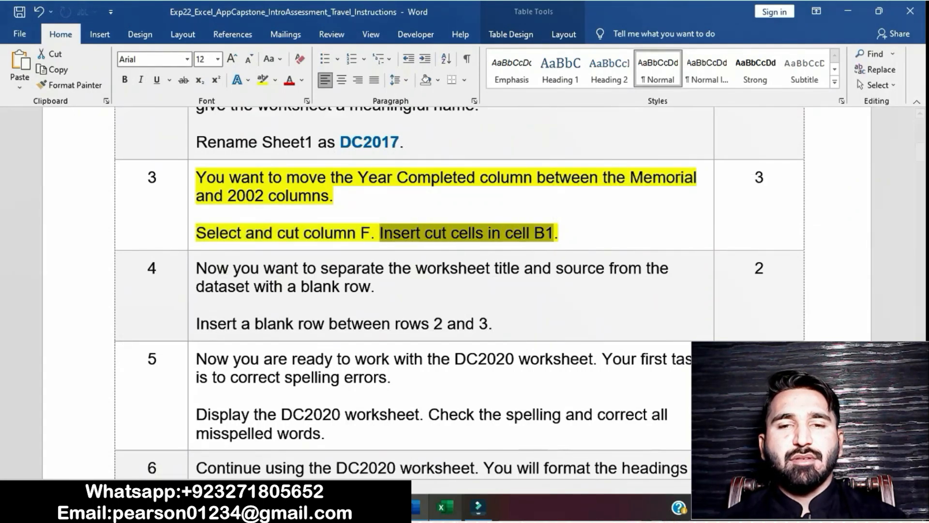
click(444, 506)
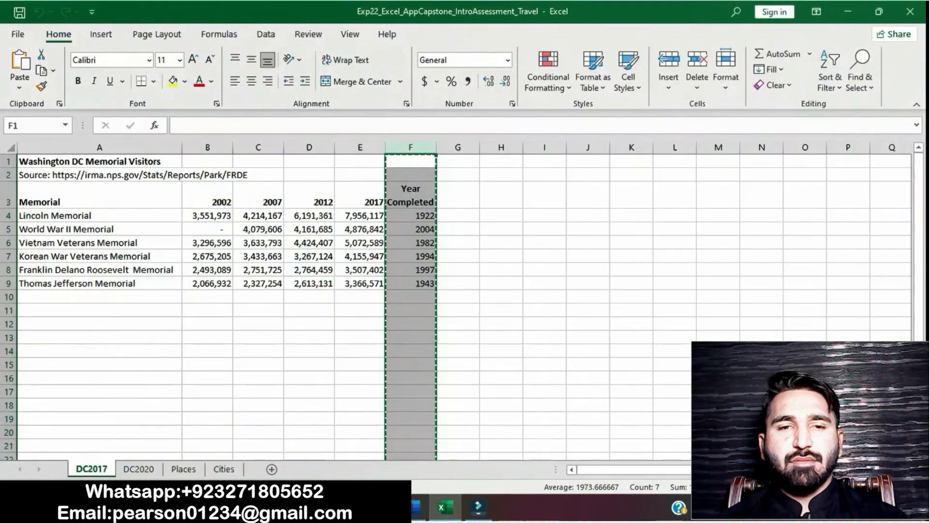
click(208, 161)
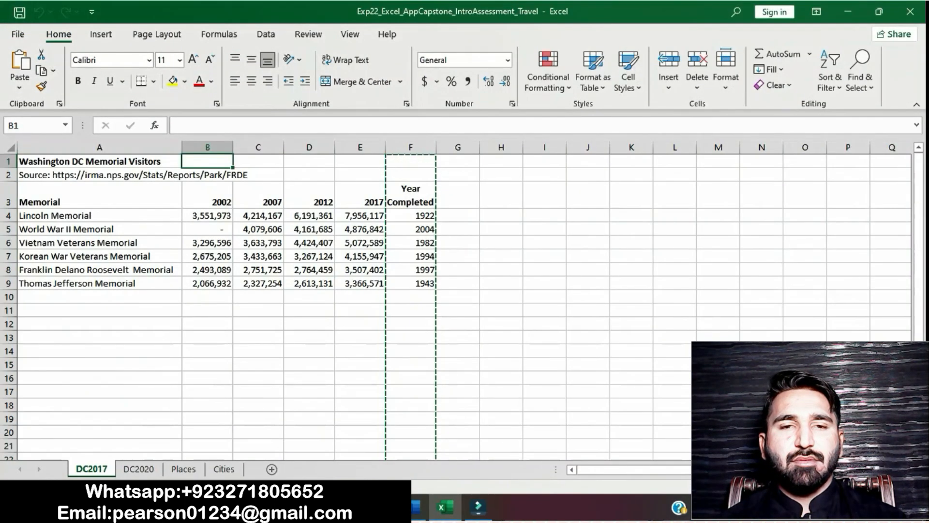
right_click(223, 161)
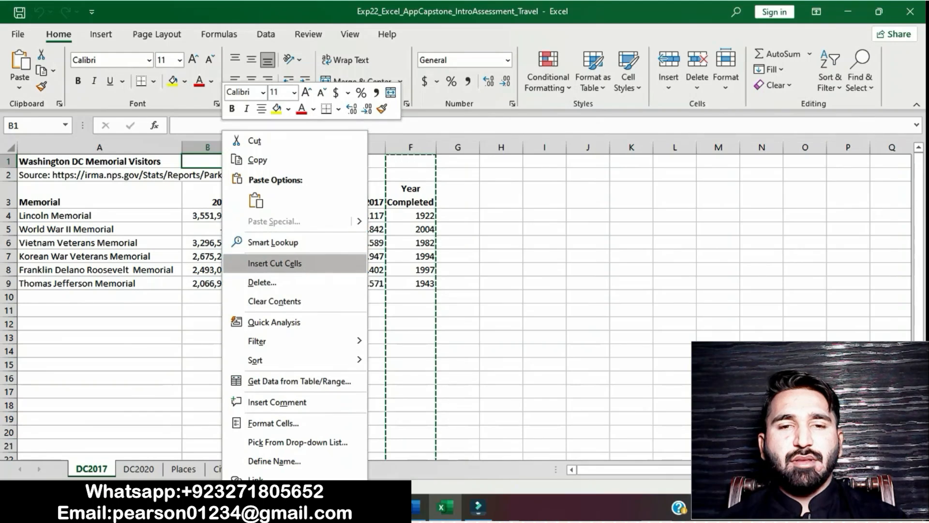
click(274, 263)
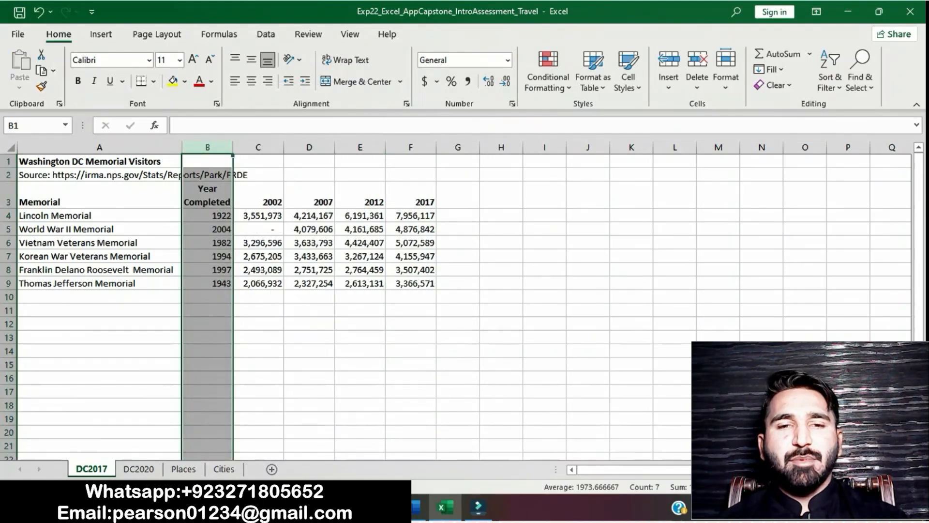
Switch back to the Word instructions and remove the yellow highlight from the step 3 text
click(410, 364)
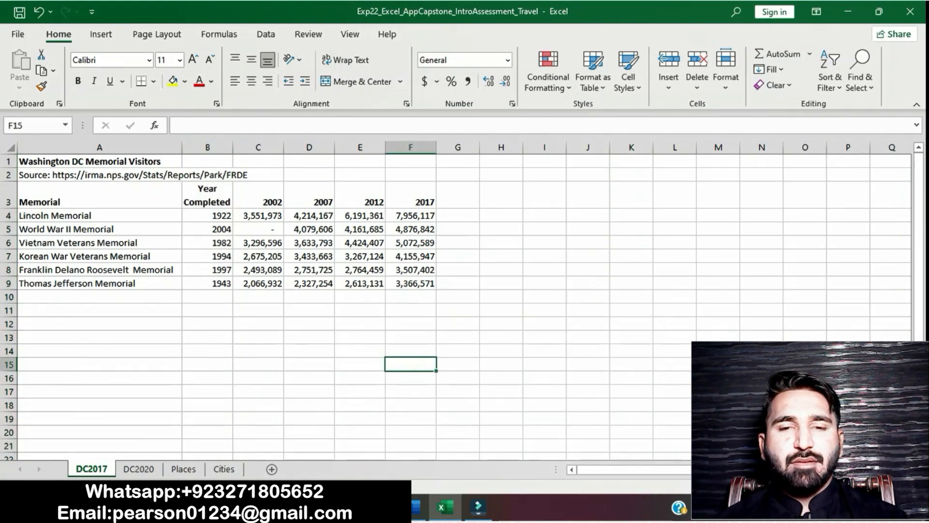
click(416, 508)
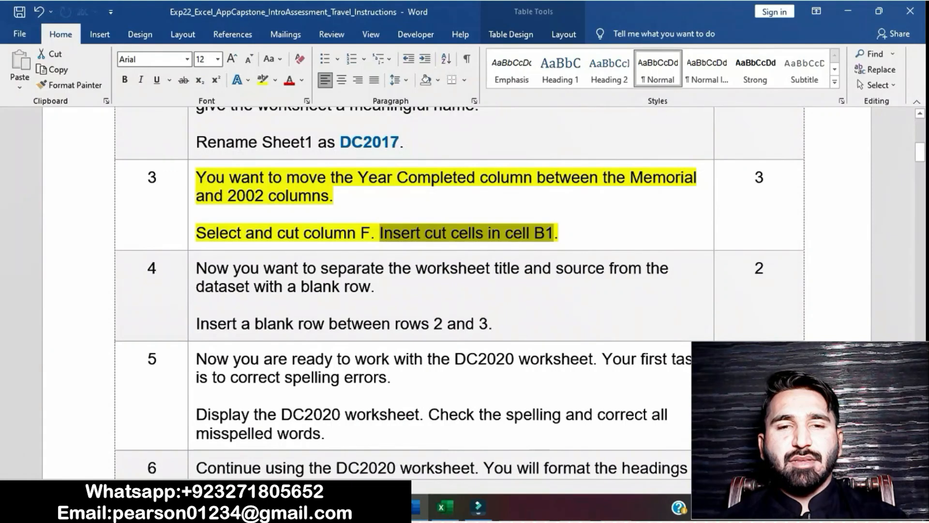
click(390, 233)
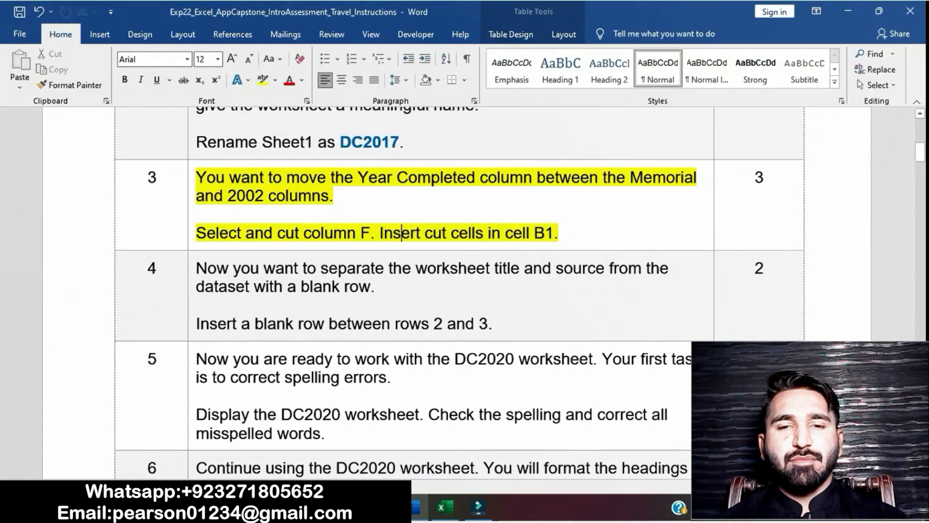
click(191, 181)
click(248, 158)
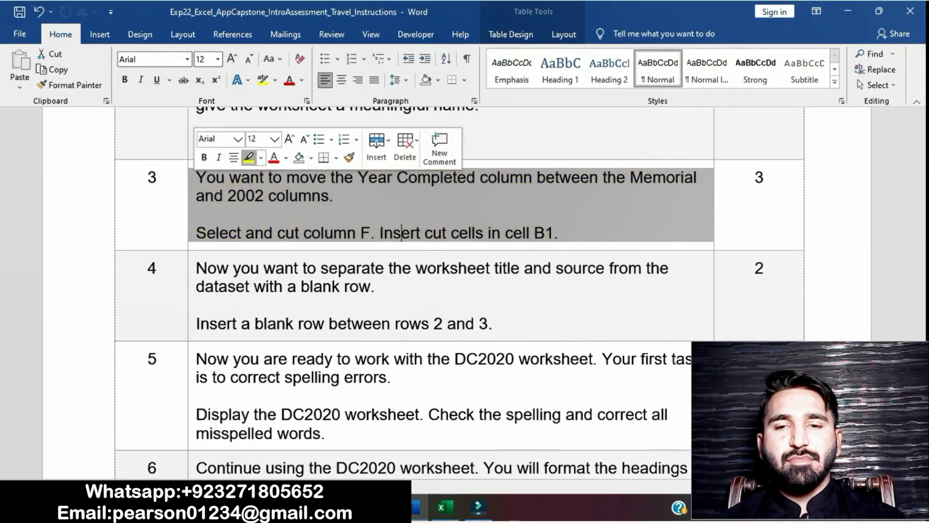
click(401, 232)
Highlight the step 4 instruction about separating the title and source from the dataset in yellow
scroll(401, 233, down, 1)
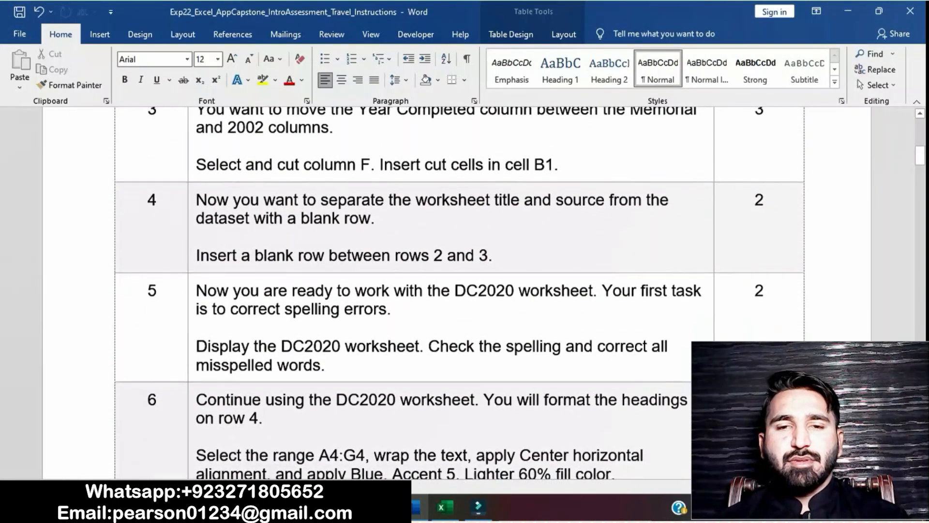
click(193, 213)
click(248, 178)
click(274, 218)
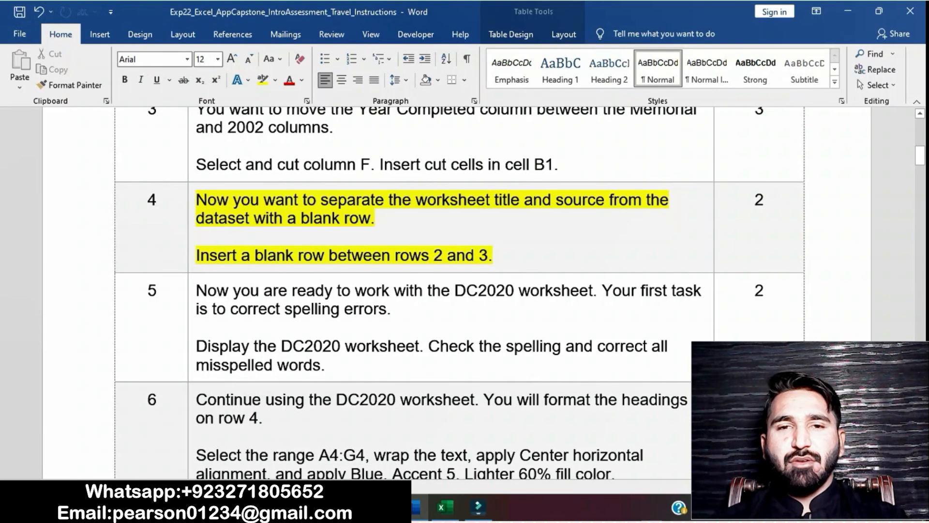
Mark the blank row instruction in step 4, and insert a blank row between rows 2 and 3 of the DC2017 worksheet in Excel
drag(195, 255, 493, 255)
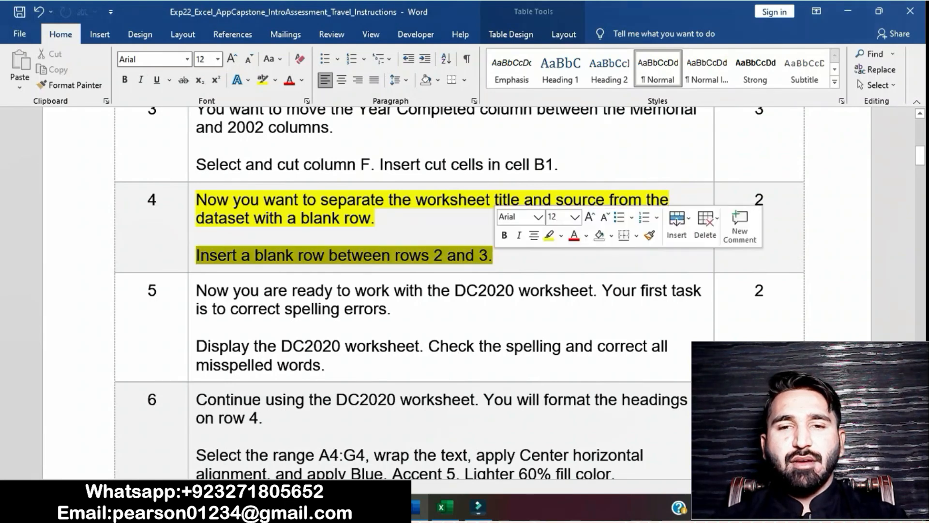
key(alt+Tab)
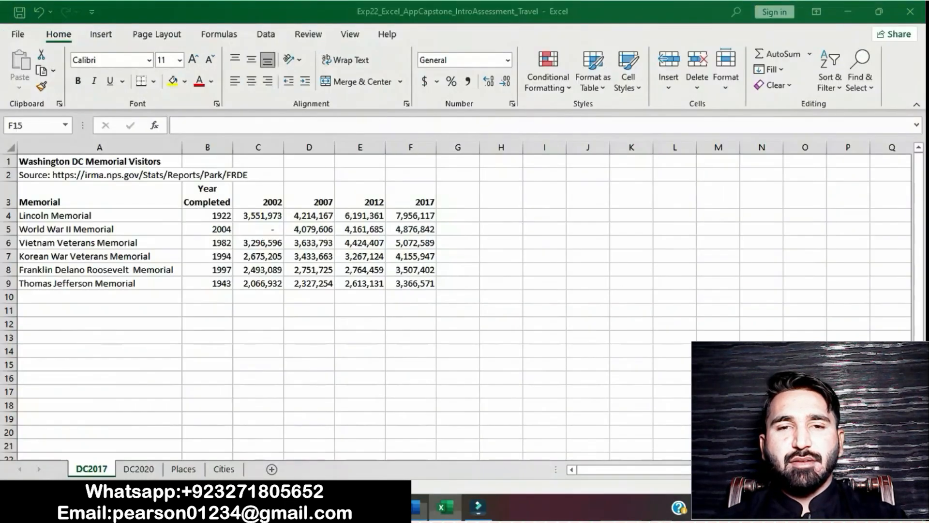
click(9, 192)
right_click(9, 193)
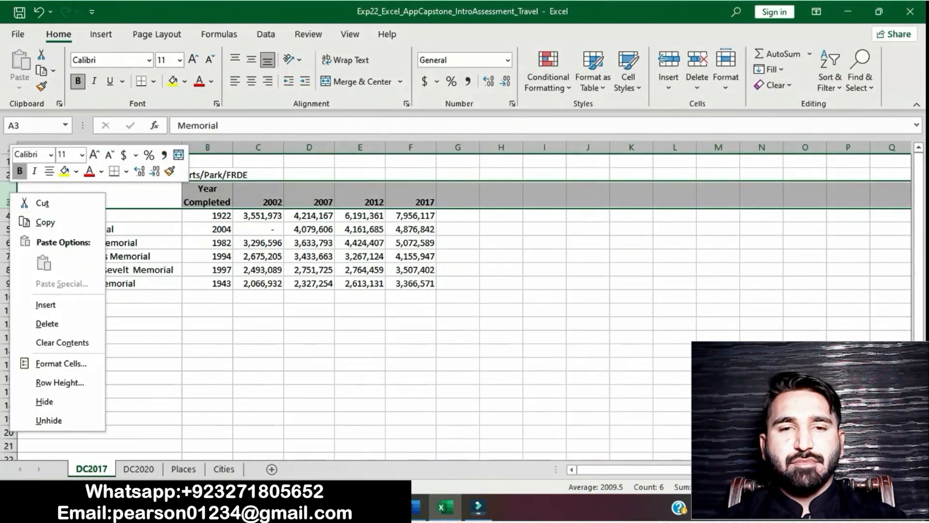
click(45, 304)
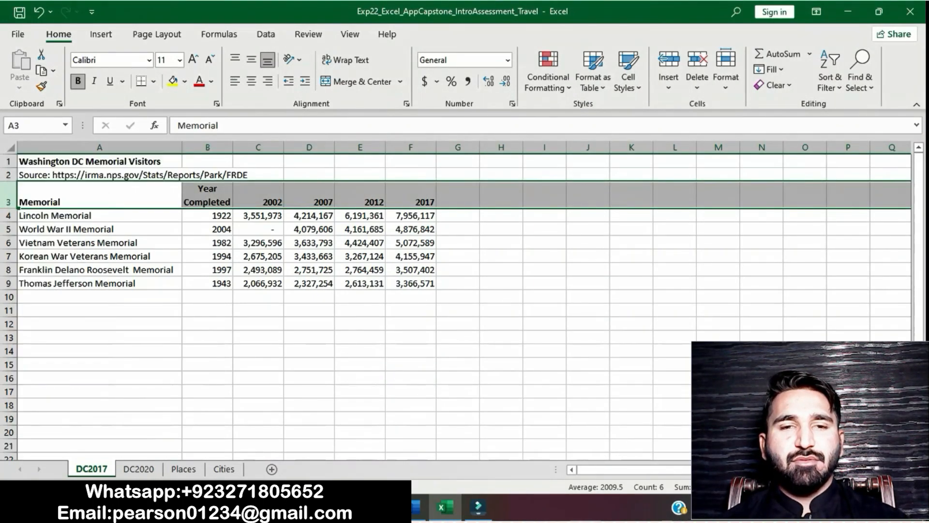
click(309, 365)
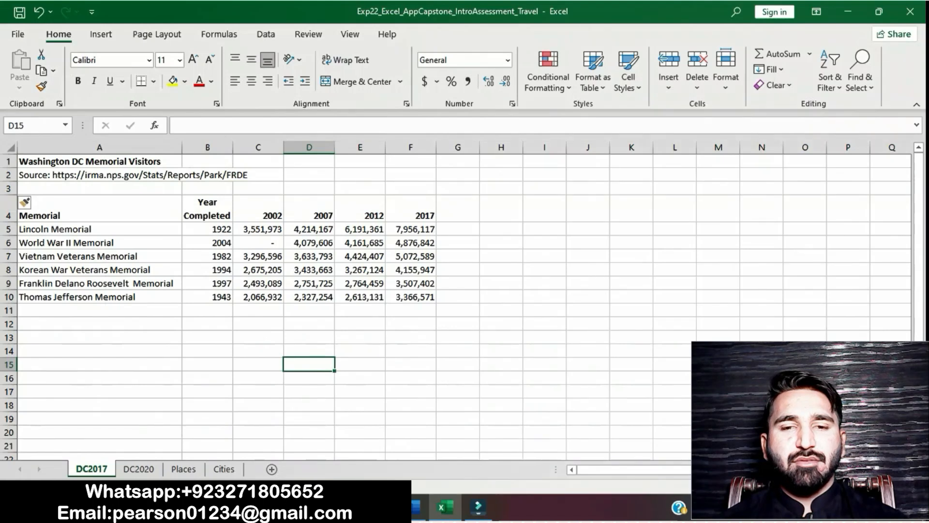
Switch back to the Word instructions and remove the yellow highlight from the step 4 text
click(419, 506)
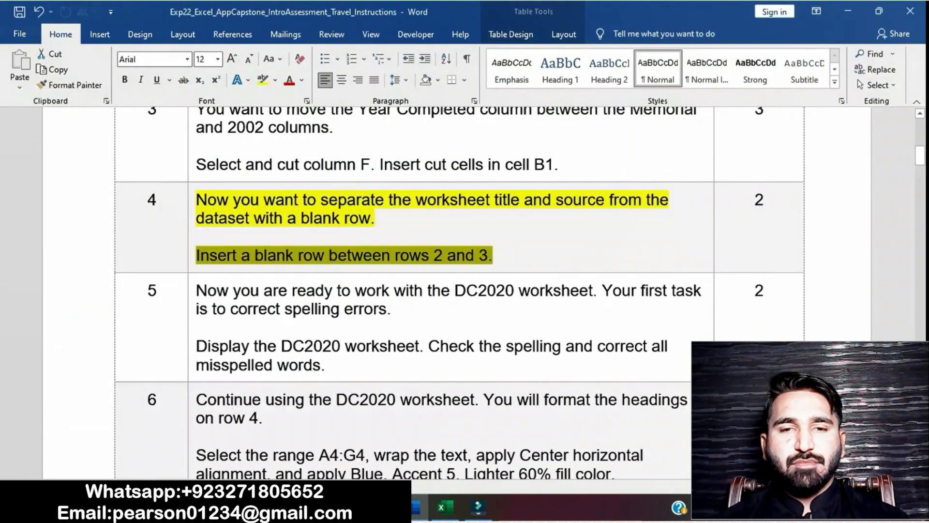
click(381, 255)
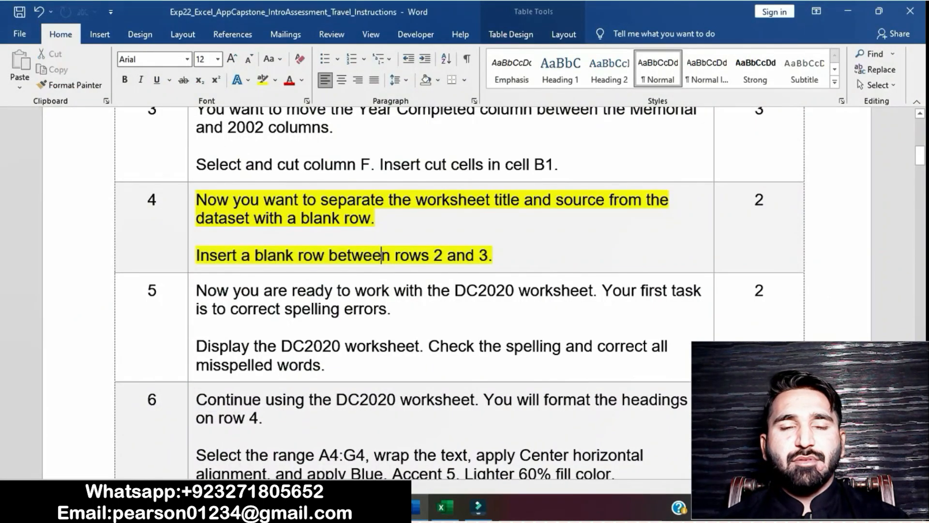
click(192, 208)
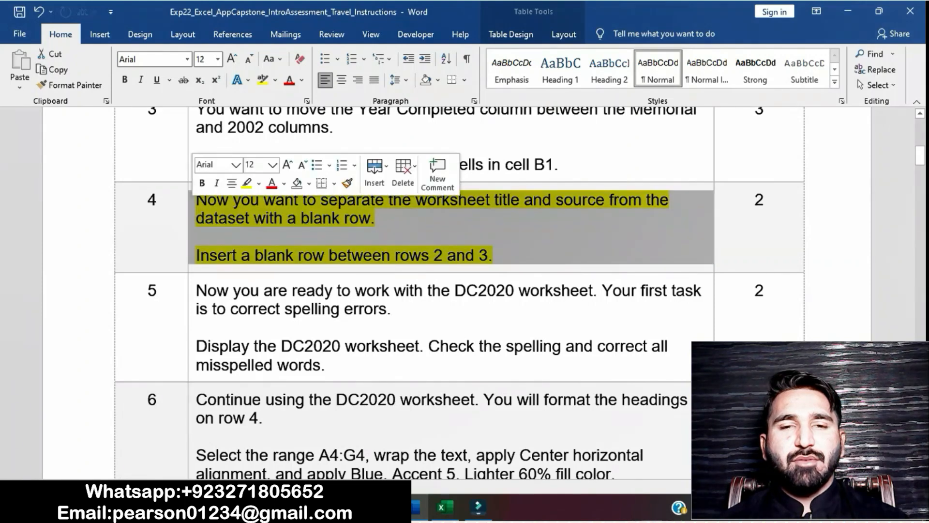
click(247, 183)
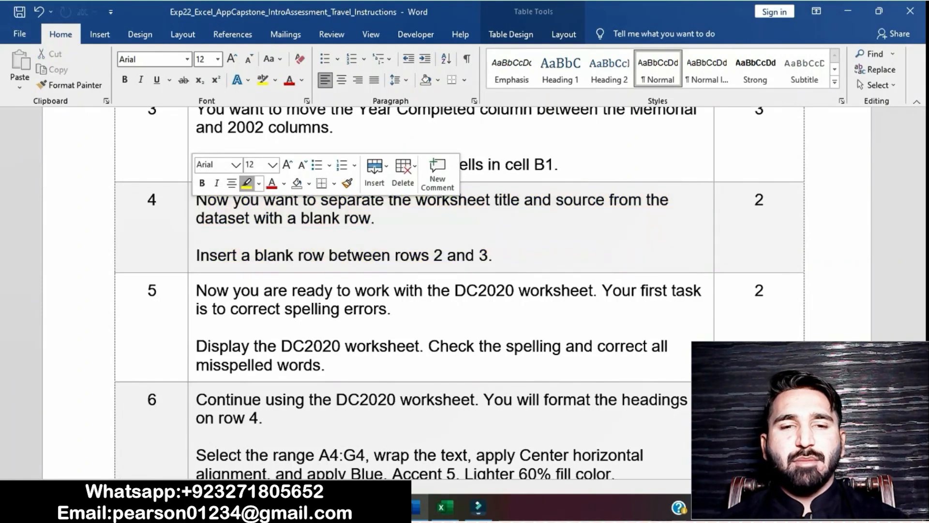
Highlight the step 5 instruction about correcting spelling errors on the DC2020 worksheet in yellow
scroll(465, 290, down, 2)
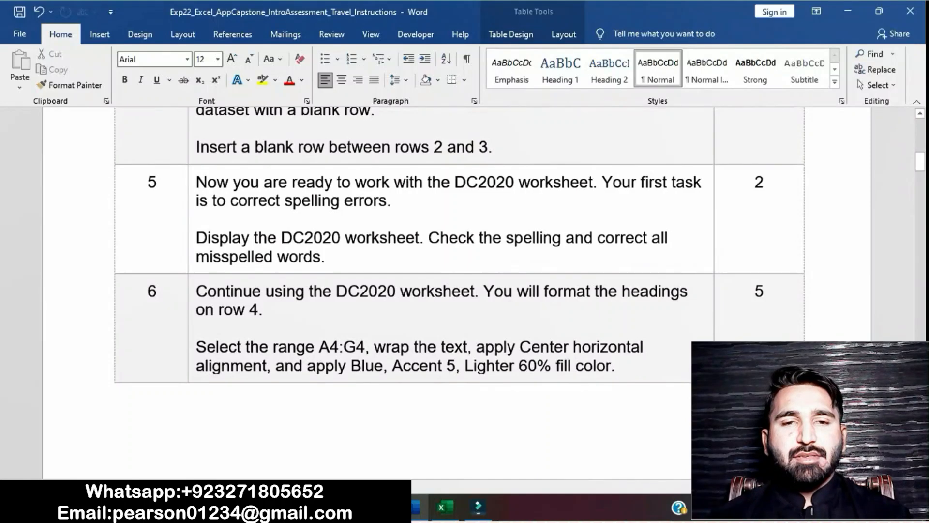
click(191, 216)
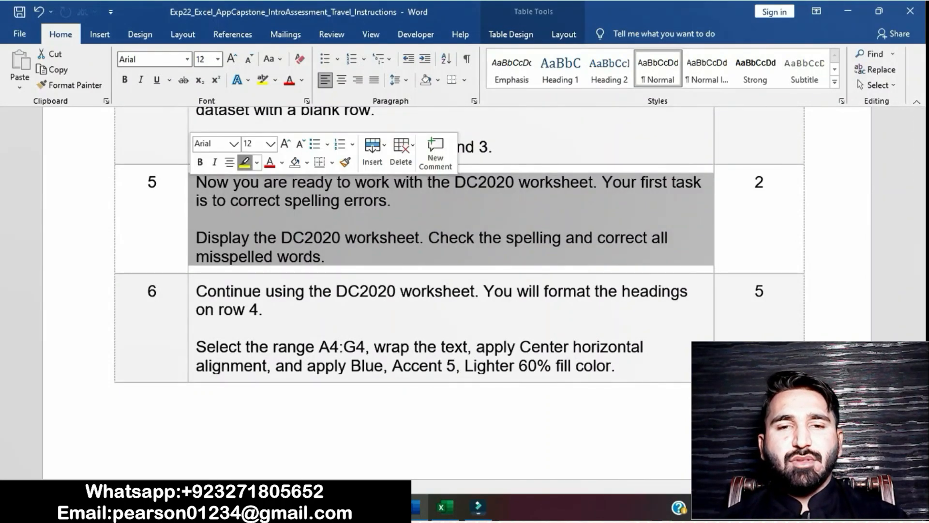
click(245, 162)
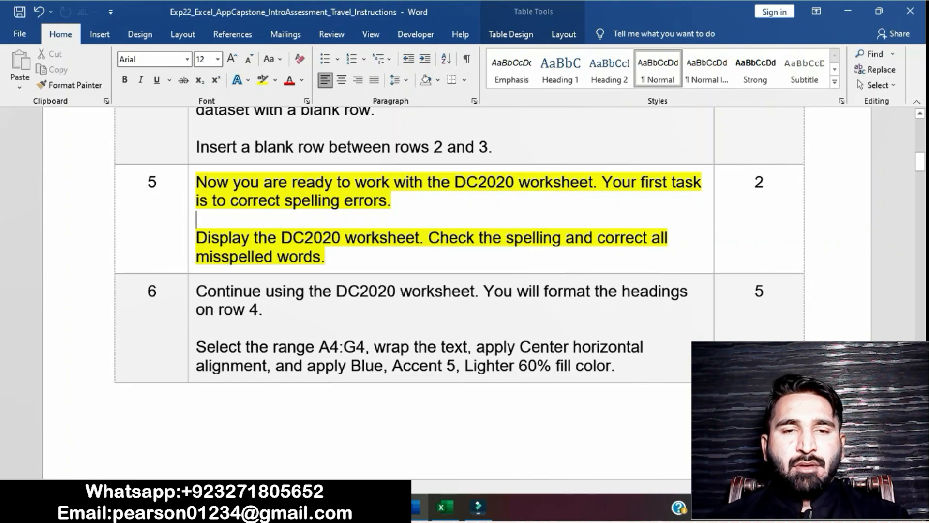
Mark the first sentence of the step 5 task in Word, and display the DC2020 worksheet in Excel
drag(196, 238, 419, 238)
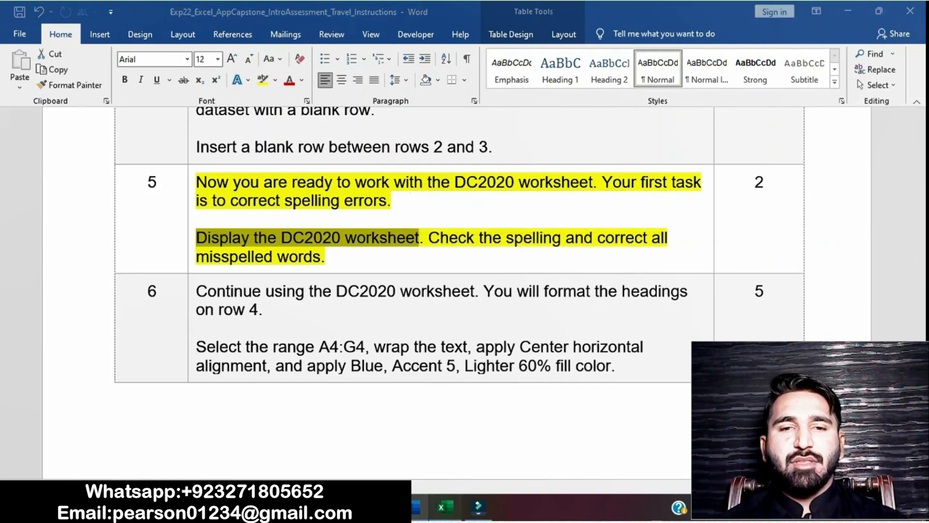
click(445, 507)
click(139, 469)
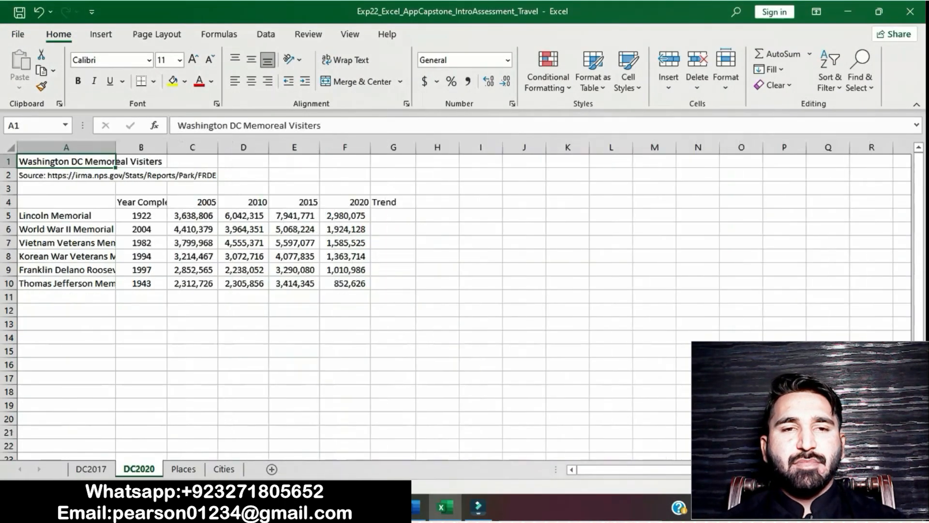
Check the spelling part of step 5 in Word, and run the spelling check on the DC2020 worksheet in Excel
click(419, 507)
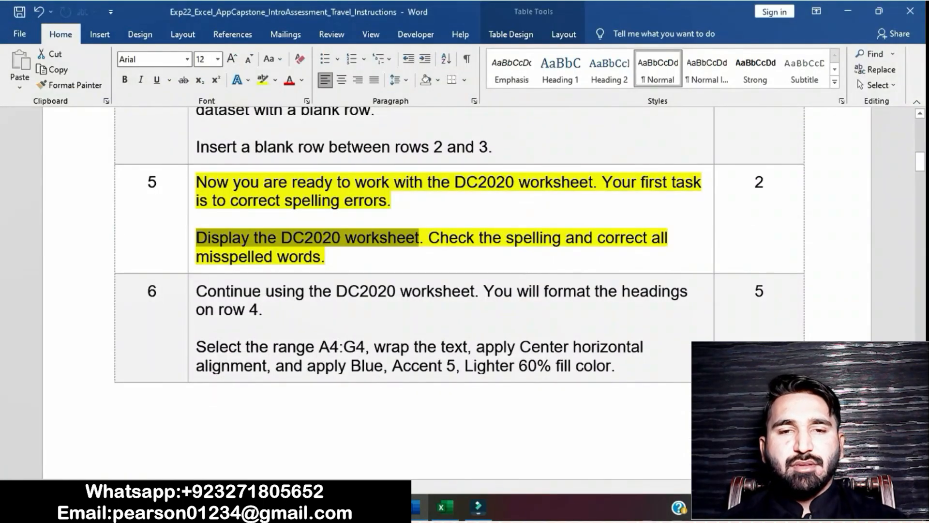
drag(429, 238, 483, 261)
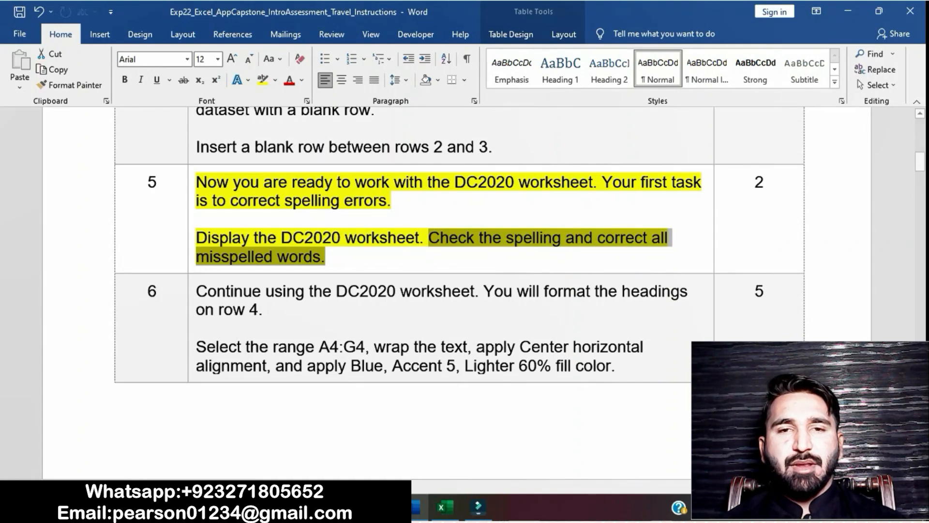
key(alt+Tab)
click(350, 34)
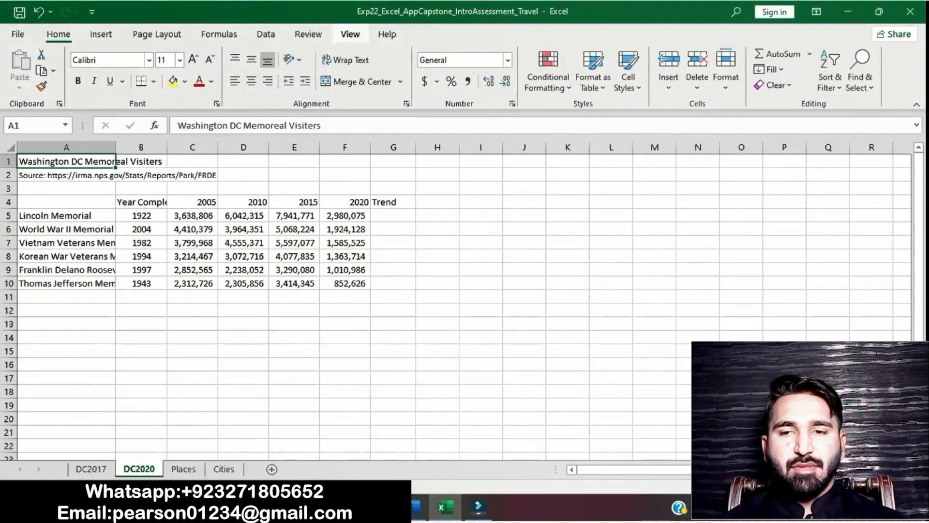
click(308, 34)
click(20, 66)
key(Return)
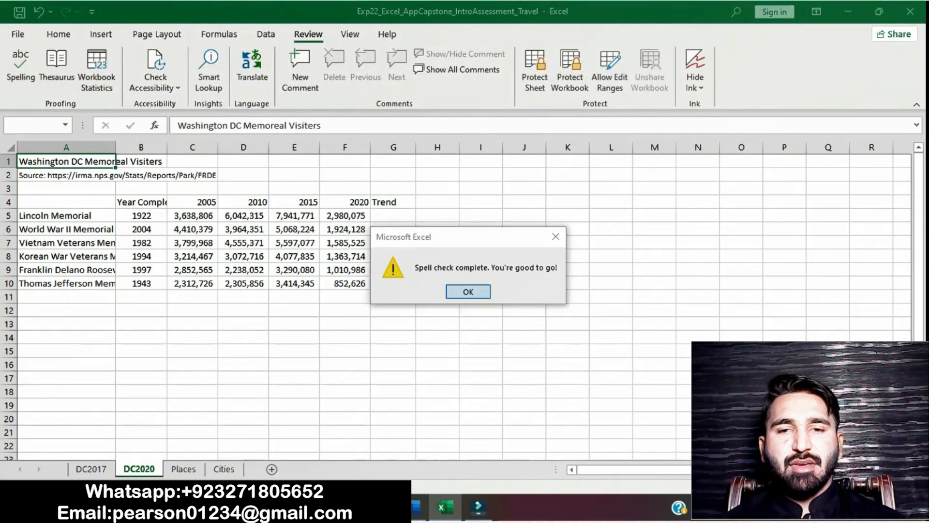
Switch back to the Word instructions and remove the yellow highlight from the step 5 text
click(416, 507)
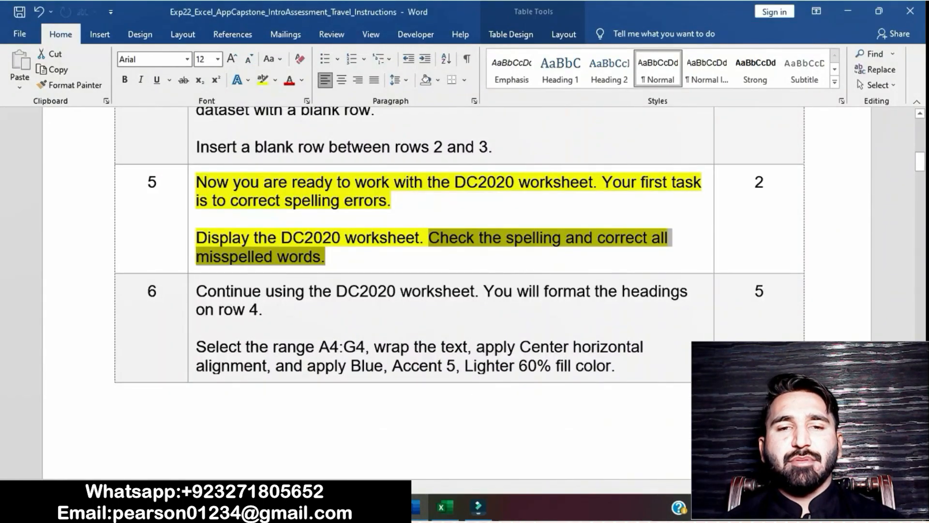
click(450, 237)
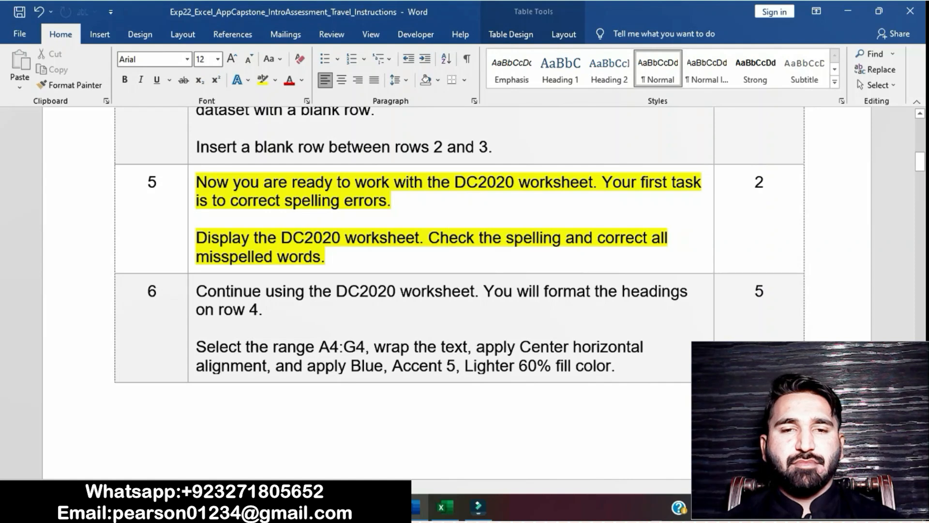
click(192, 193)
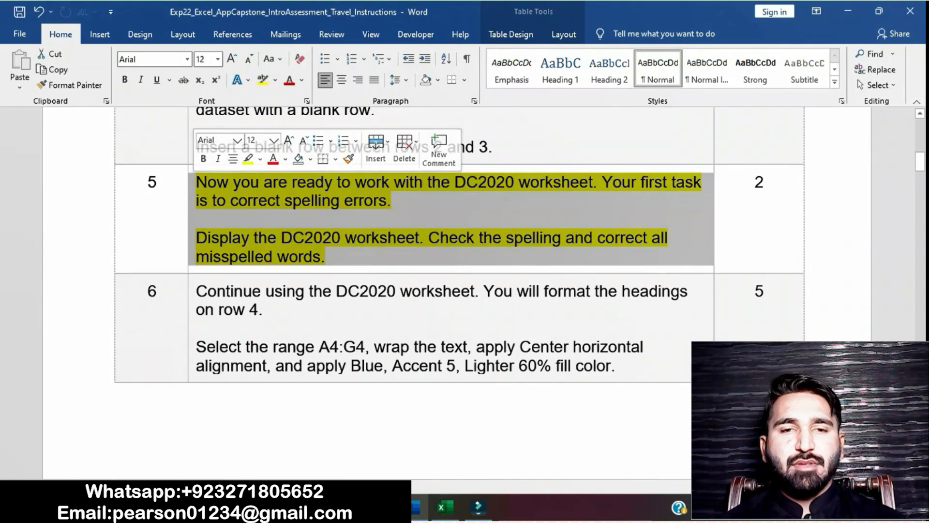
click(248, 159)
click(280, 200)
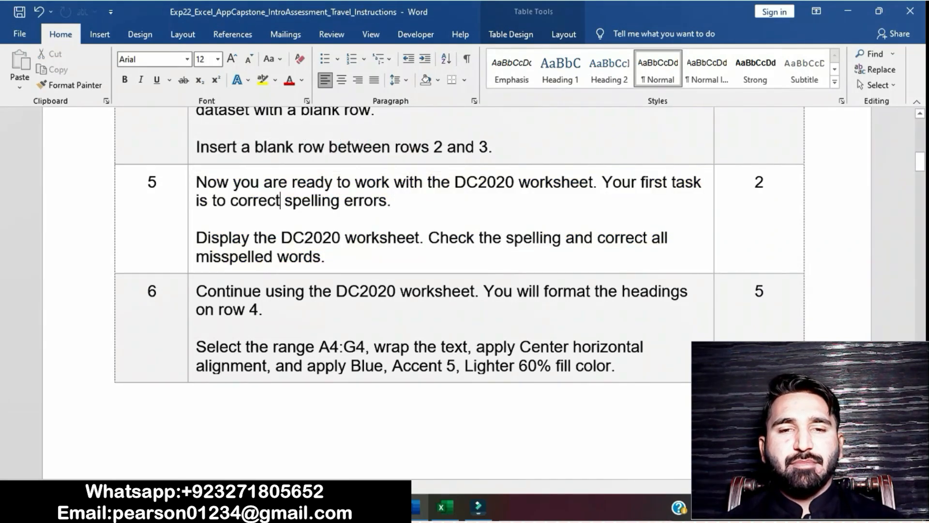
Highlight the step 6 instruction about formatting the row 4 headings in yellow
scroll(281, 200, down, 2)
click(191, 189)
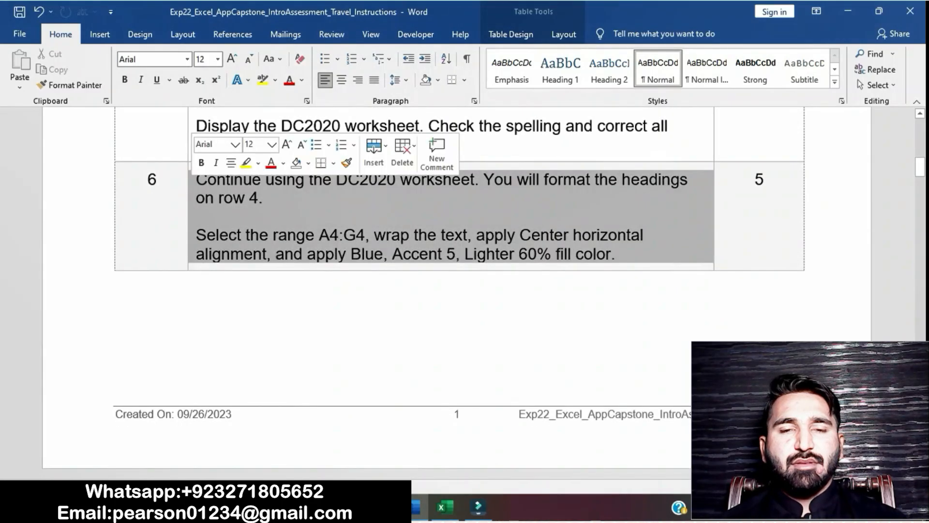
click(247, 163)
click(280, 216)
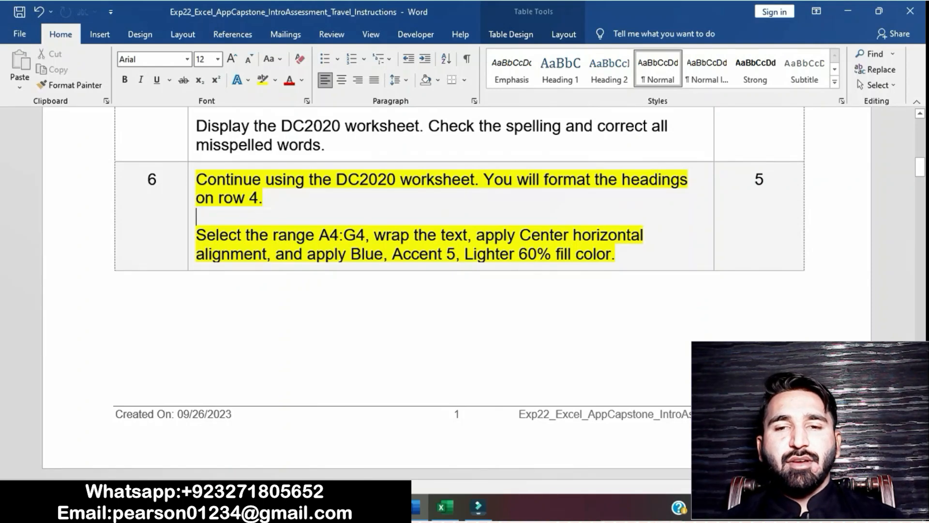
Copy the range reference A4:G4 from step 6 in Word, and use it to select that range on the DC2020 worksheet in Excel
drag(319, 235, 366, 235)
key(ctrl+c)
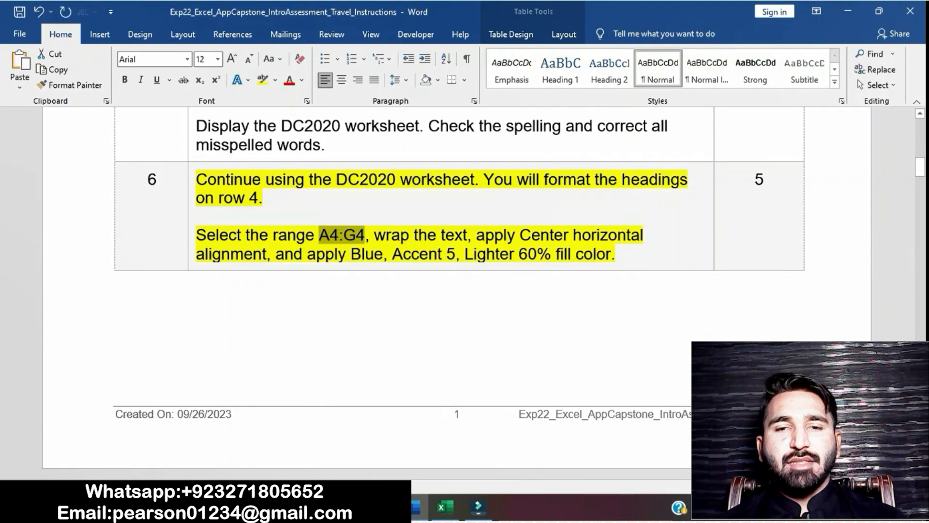
key(alt+Tab)
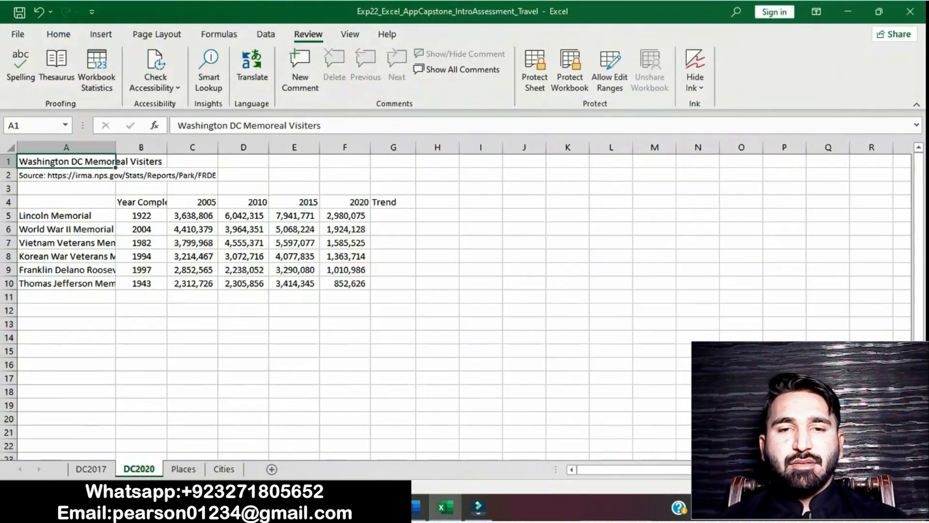
click(38, 126)
key(ctrl+v)
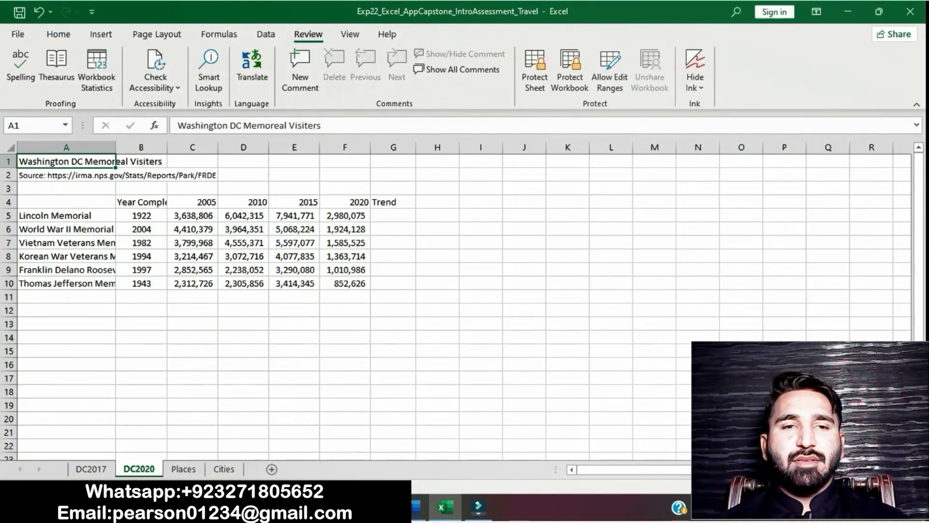
key(Return)
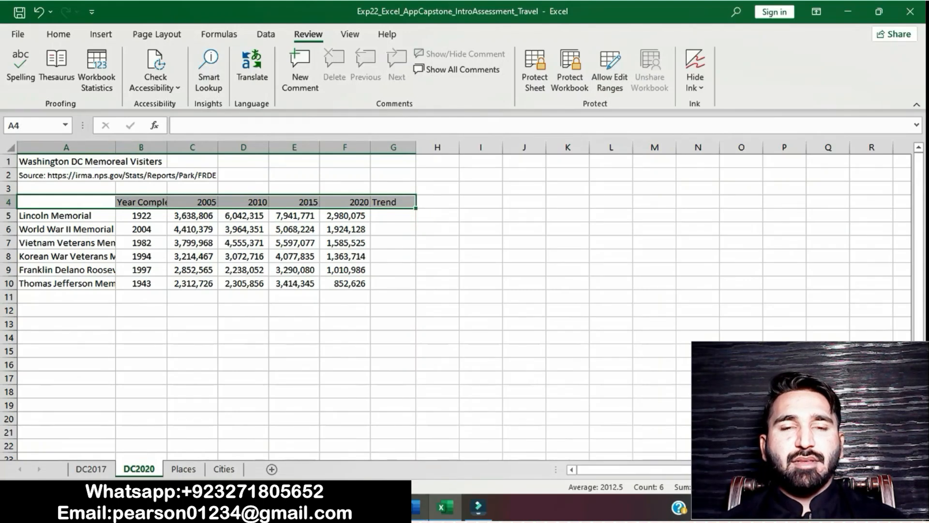
Check the text-wrapping part of step 6 in Word, and apply Wrap Text to the selected range A4:G4 in Excel
key(alt+Tab)
drag(374, 235, 468, 235)
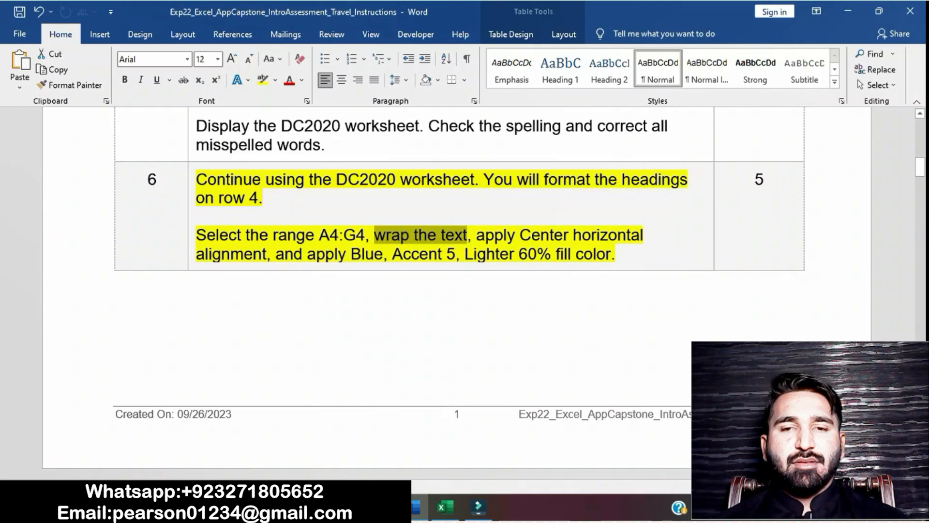
key(alt+Tab)
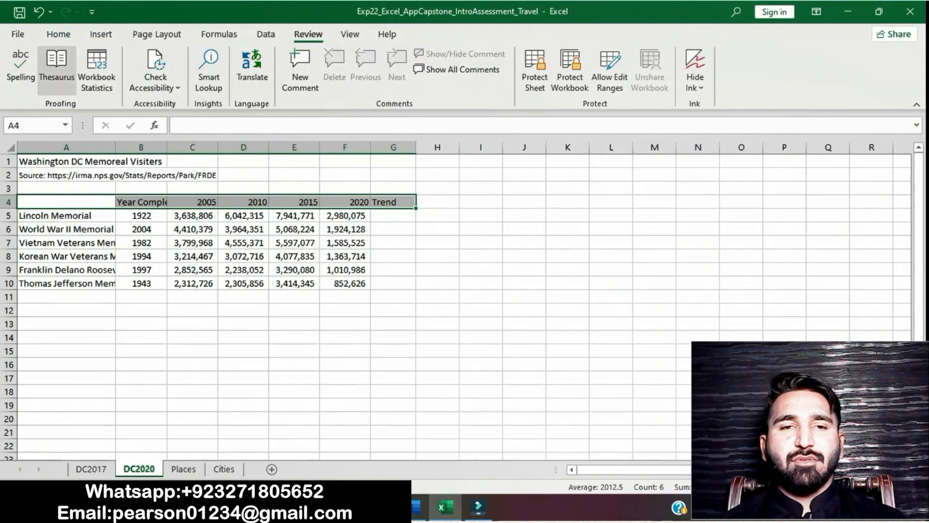
click(58, 34)
click(345, 59)
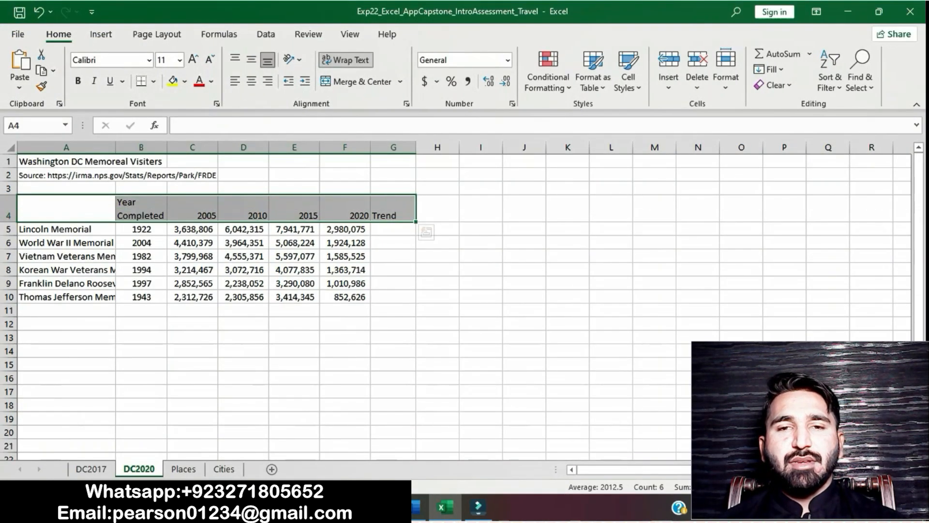
Check the alignment part of step 6 in Word, and center the row 4 headings horizontally in Excel
key(alt+Tab)
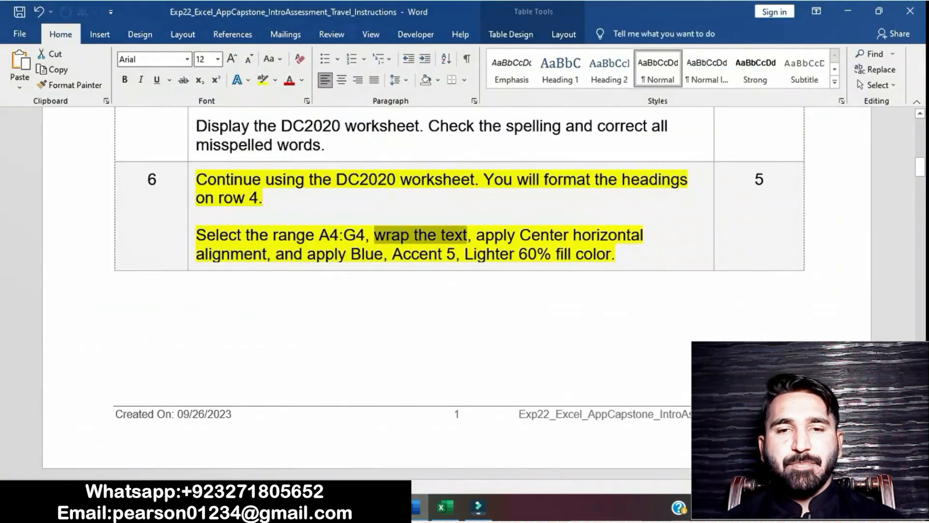
drag(475, 236, 270, 253)
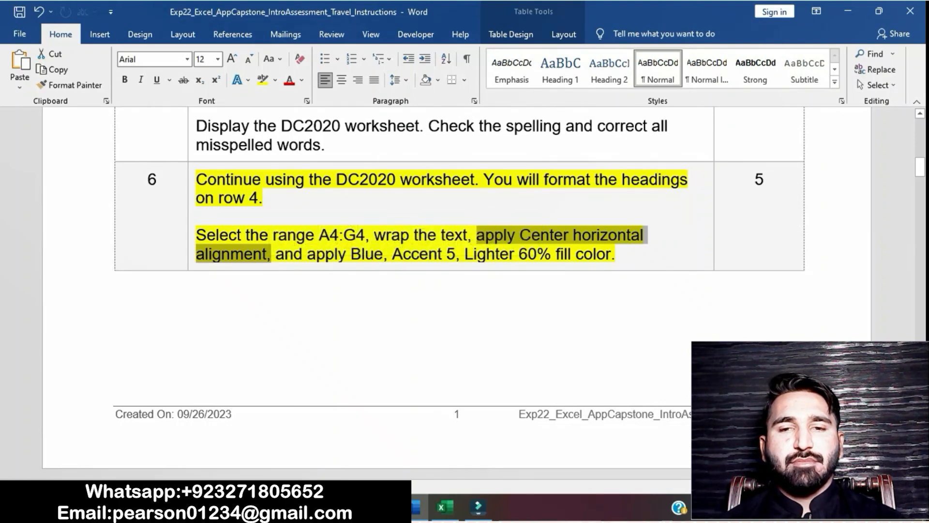
click(445, 506)
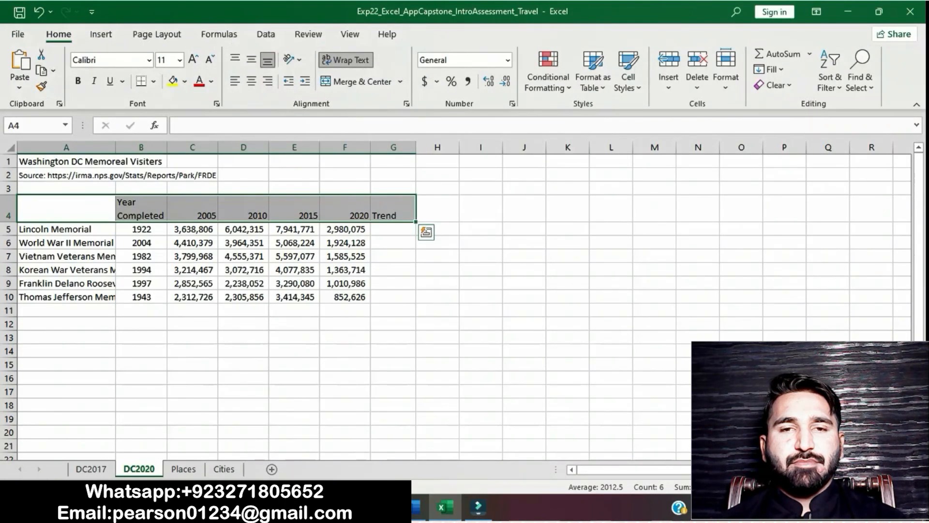
click(251, 81)
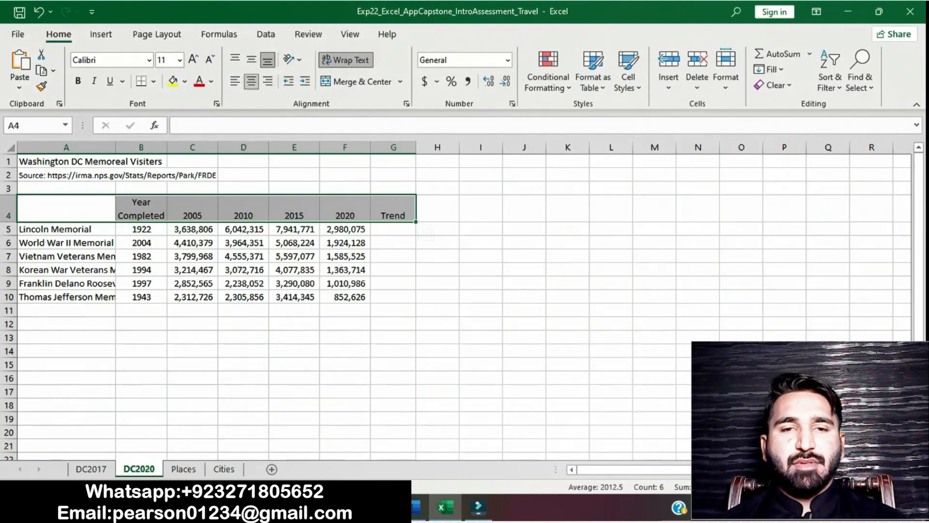
Check the fill color part of step 6 in Word, and fill A4:G4 in Excel with Blue, Accent 5, Lighter 60%
click(416, 507)
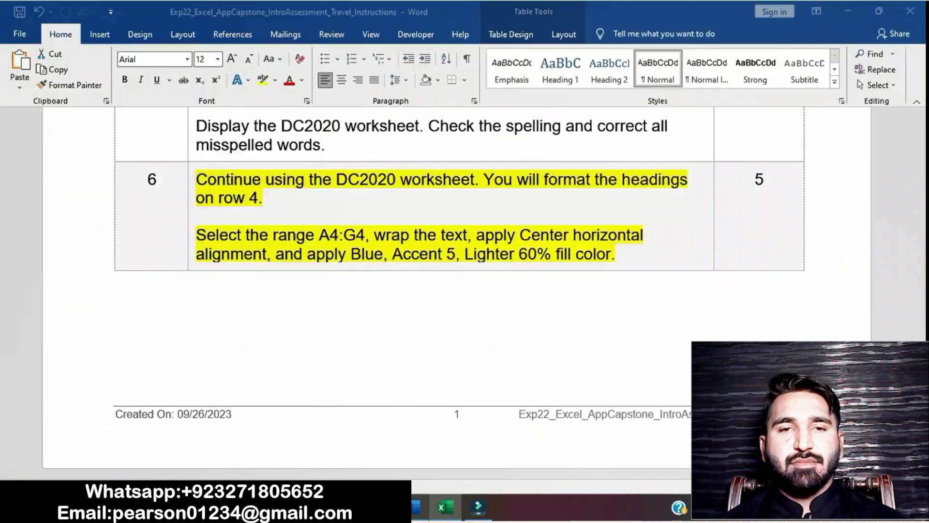
drag(276, 254, 616, 254)
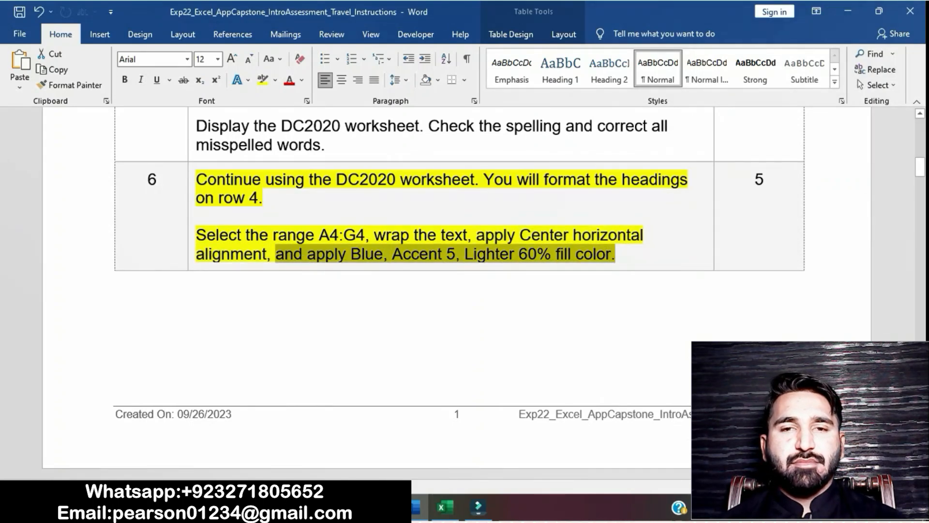
click(446, 507)
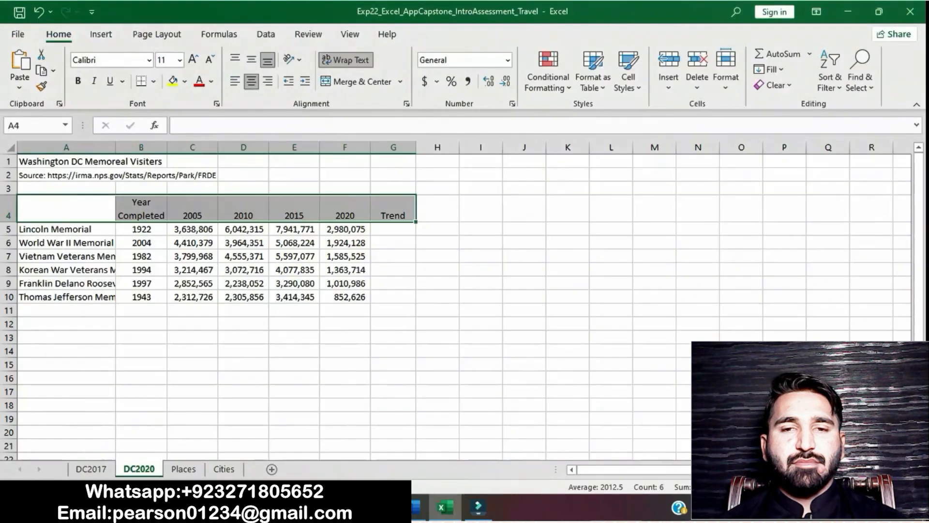
click(184, 81)
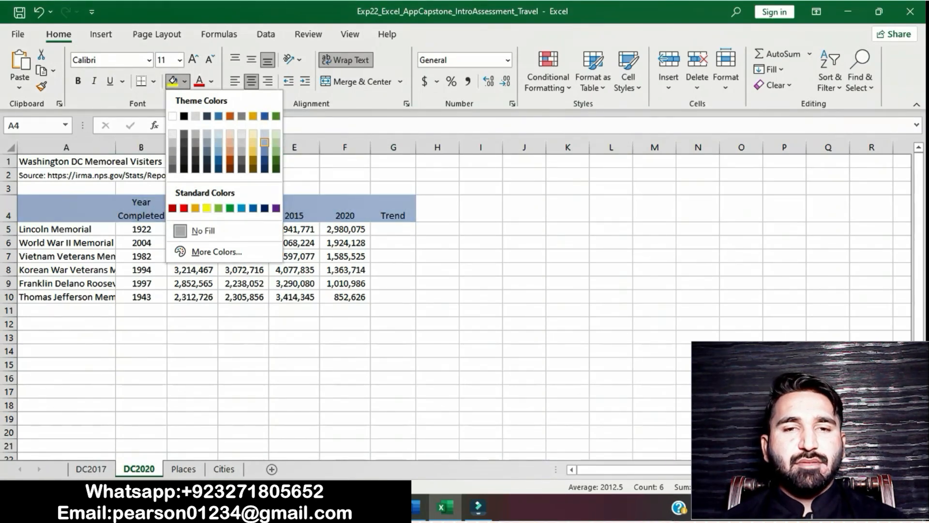
click(264, 142)
click(437, 269)
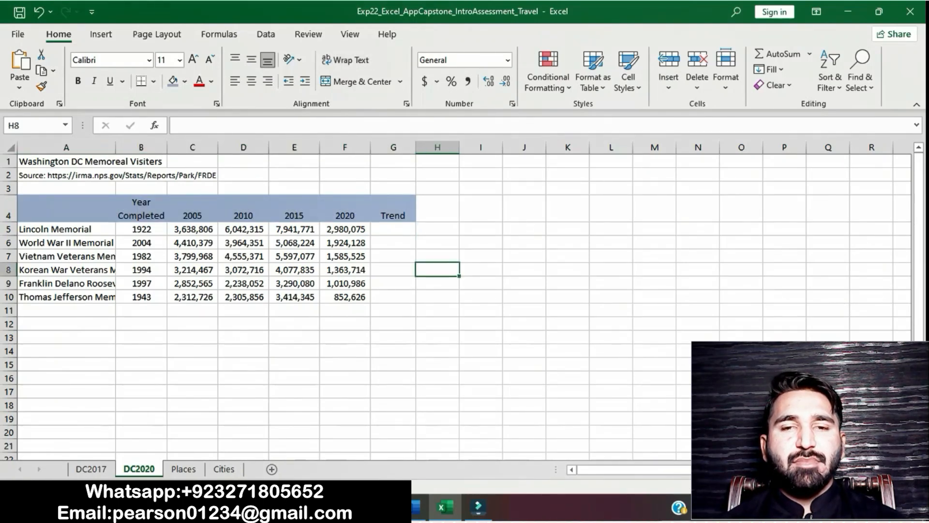
Switch back to the Word instructions and remove the yellow highlight from the step 6 text
click(416, 508)
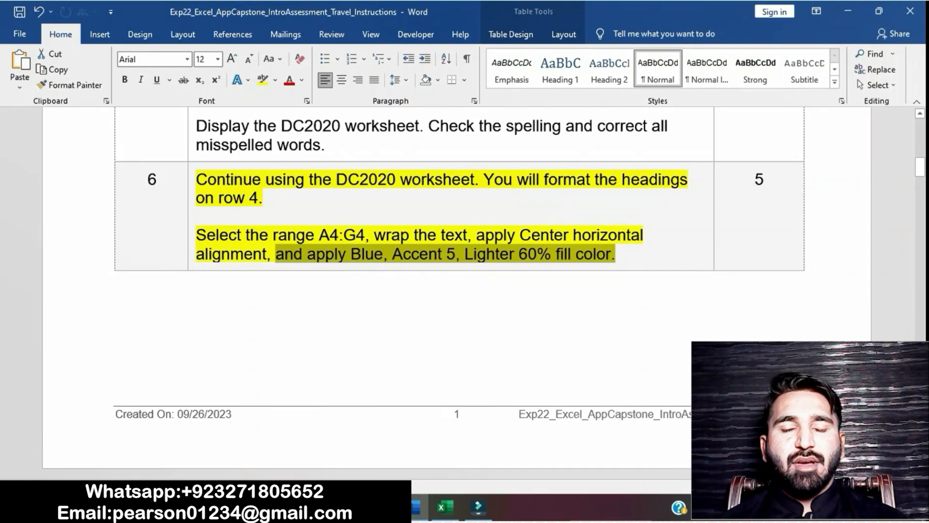
click(486, 254)
click(192, 181)
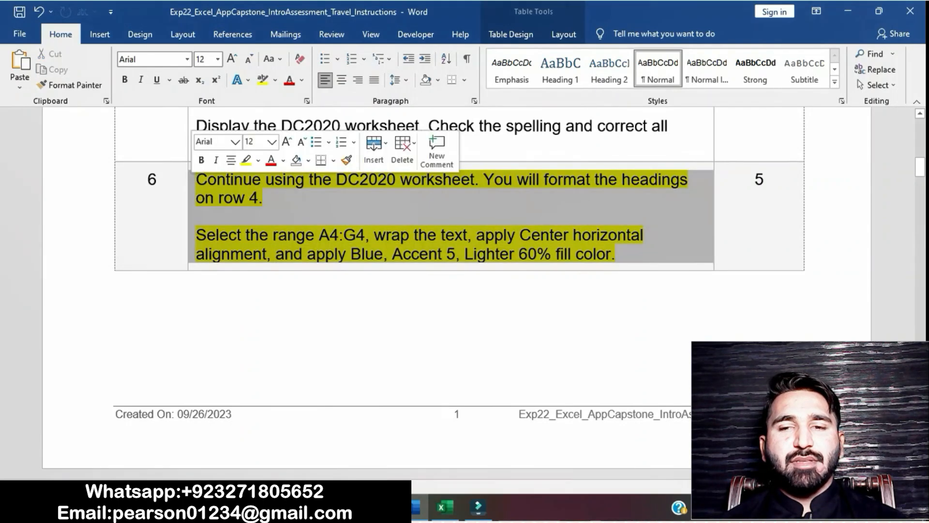
click(246, 160)
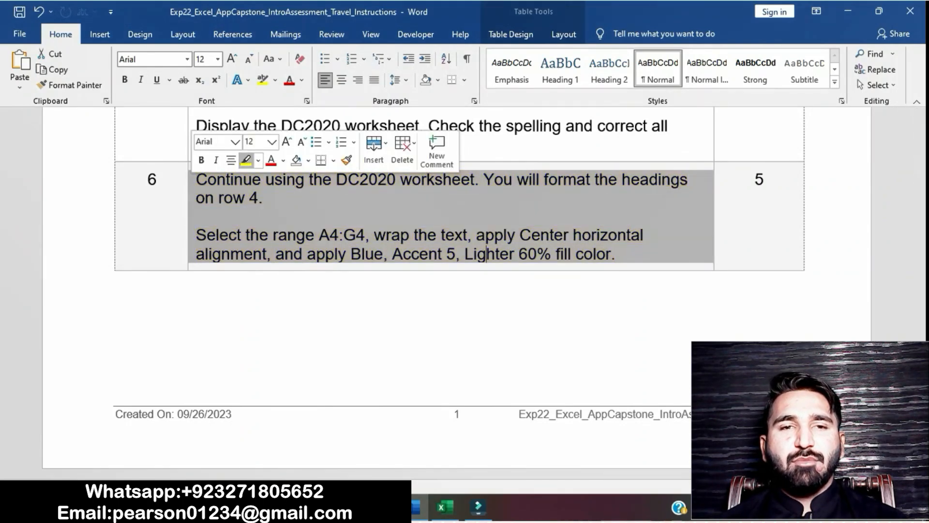
click(310, 216)
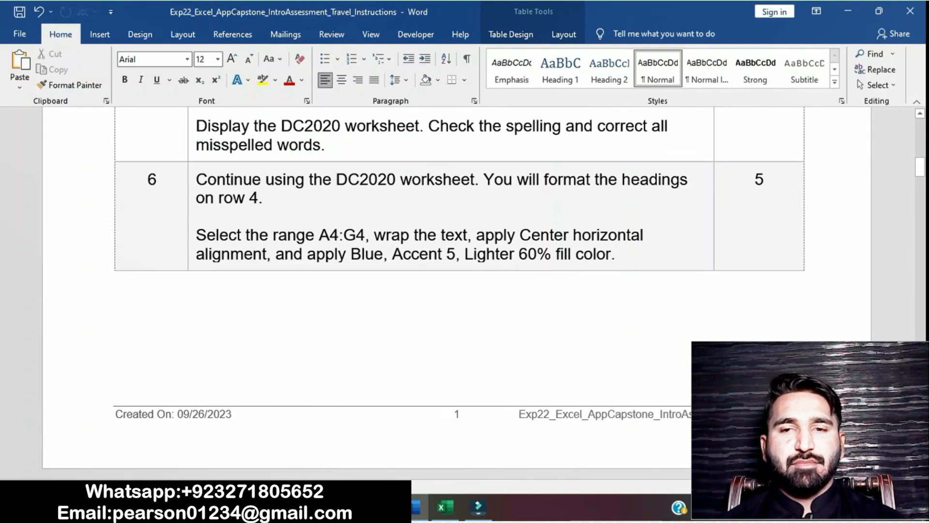
Highlight the step 7 instruction about formatting the title in yellow
scroll(457, 291, down, 7)
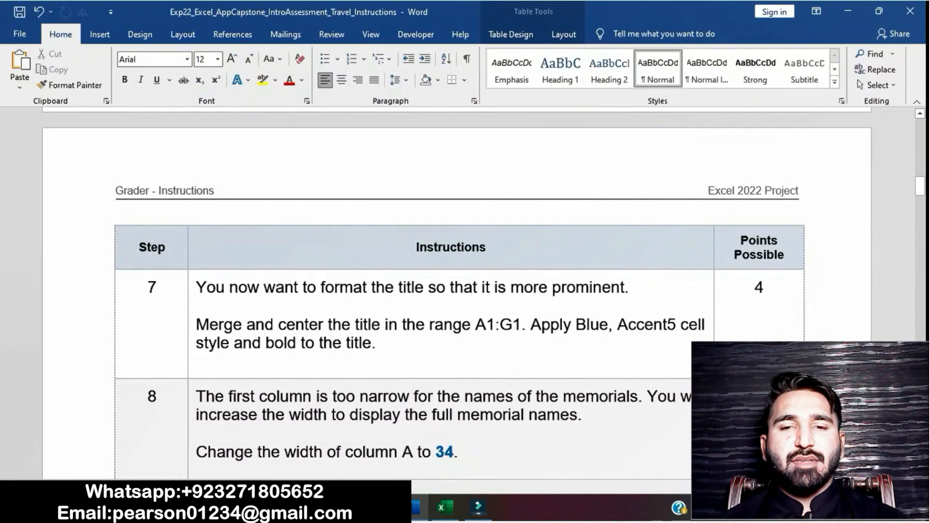
click(192, 301)
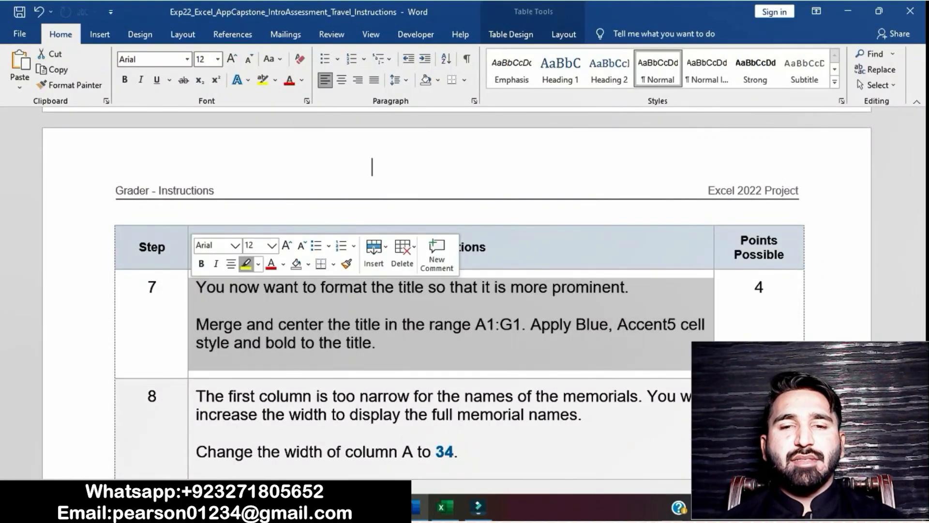
click(246, 264)
click(265, 324)
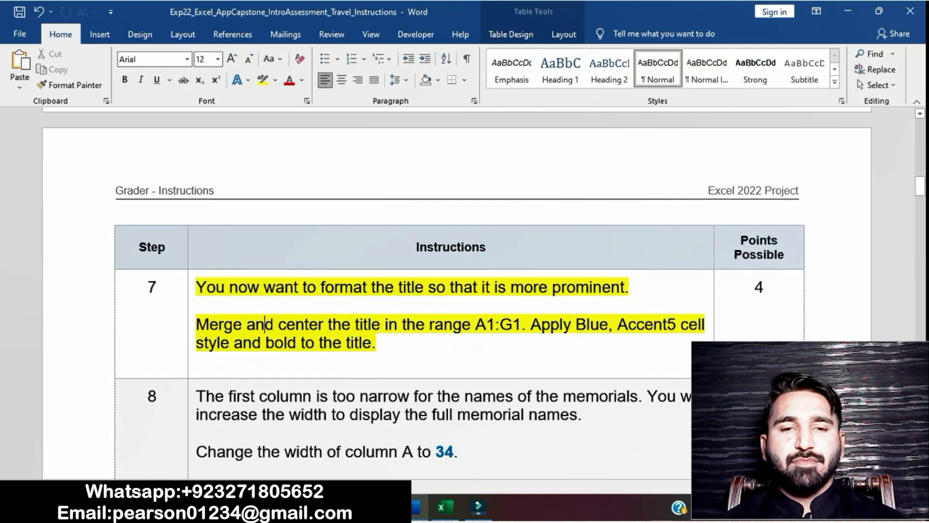
Copy the range reference A1:G1 from step 7 in Word, and merge and center the title across that range on the DC2020 worksheet in Excel
drag(476, 324, 521, 324)
key(ctrl+c)
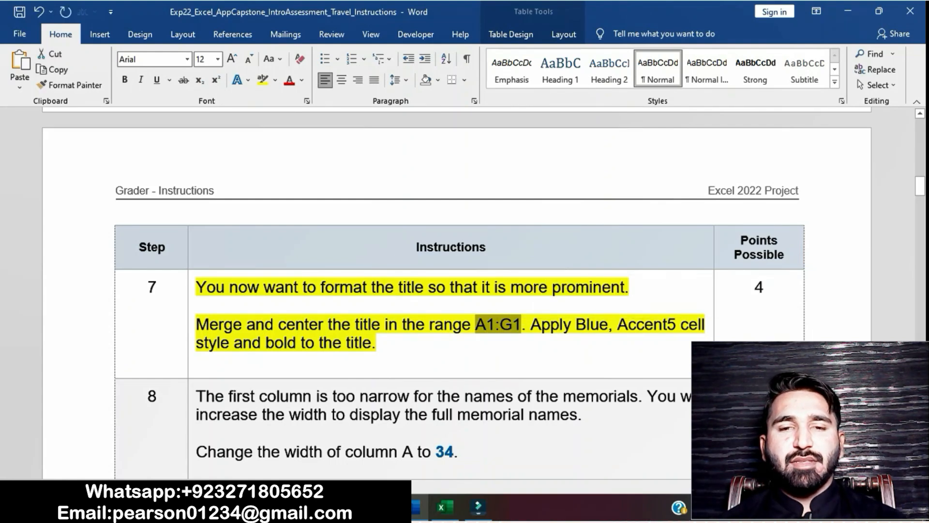
drag(196, 324, 522, 324)
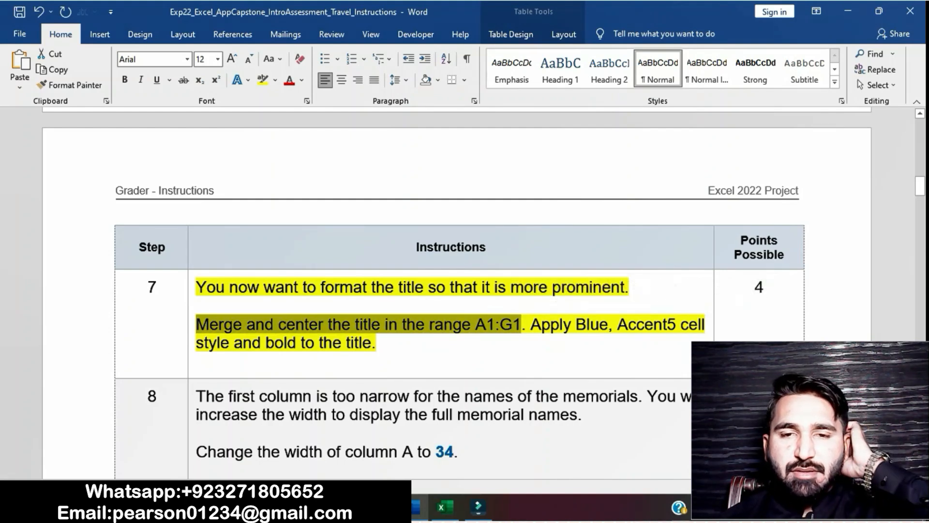
key(alt+Tab)
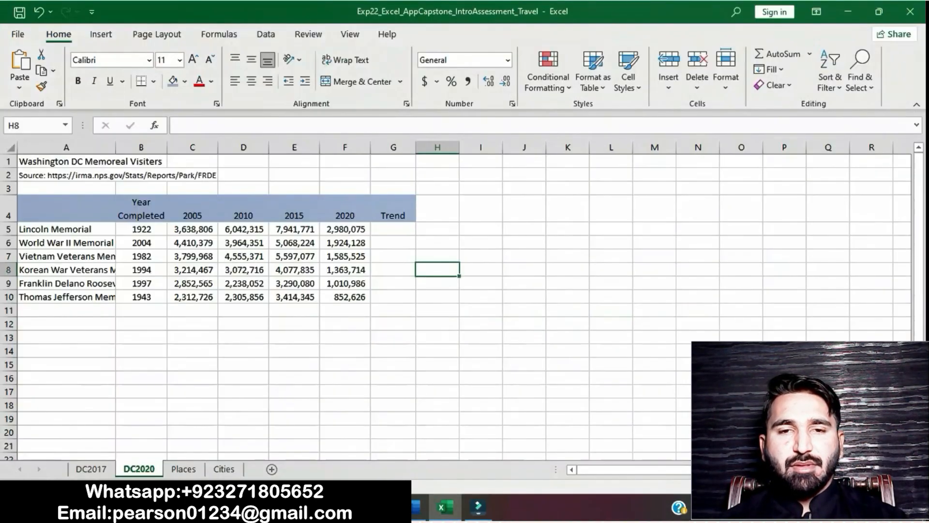
text(A1:G1)
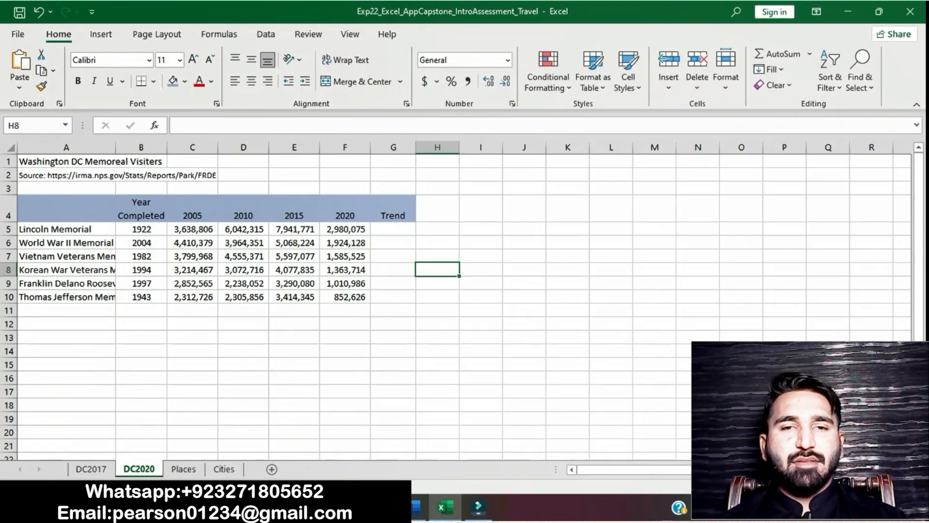
key(Return)
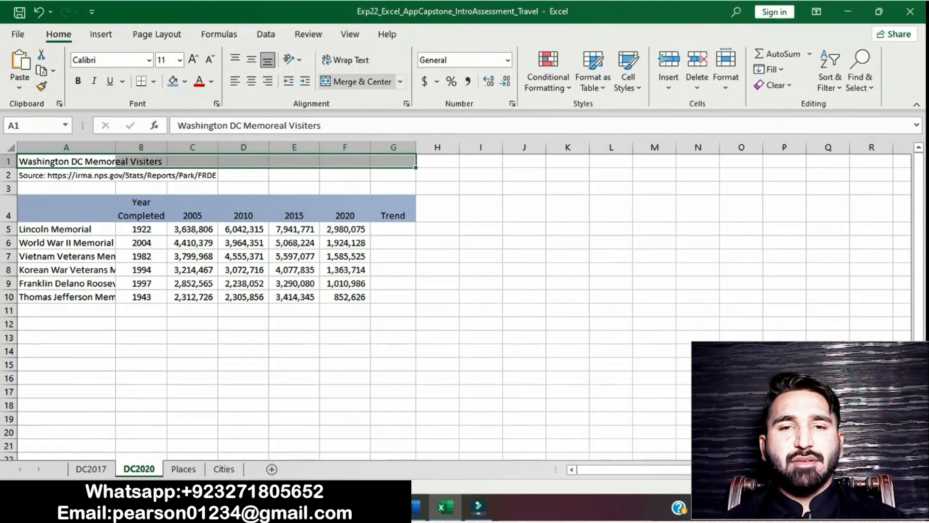
click(400, 81)
click(368, 100)
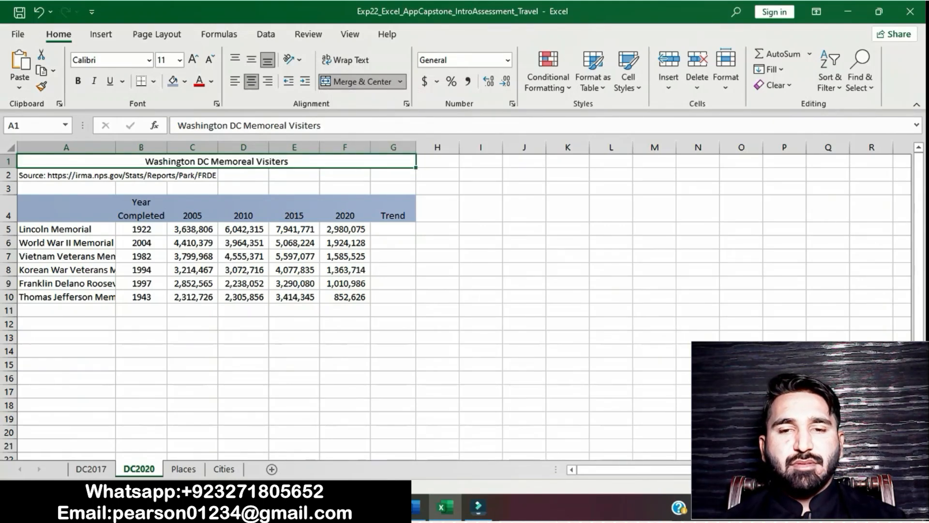
Check the cell style part of step 7 in Word, and apply the Blue, Accent5 cell style to the merged title in Excel
click(416, 508)
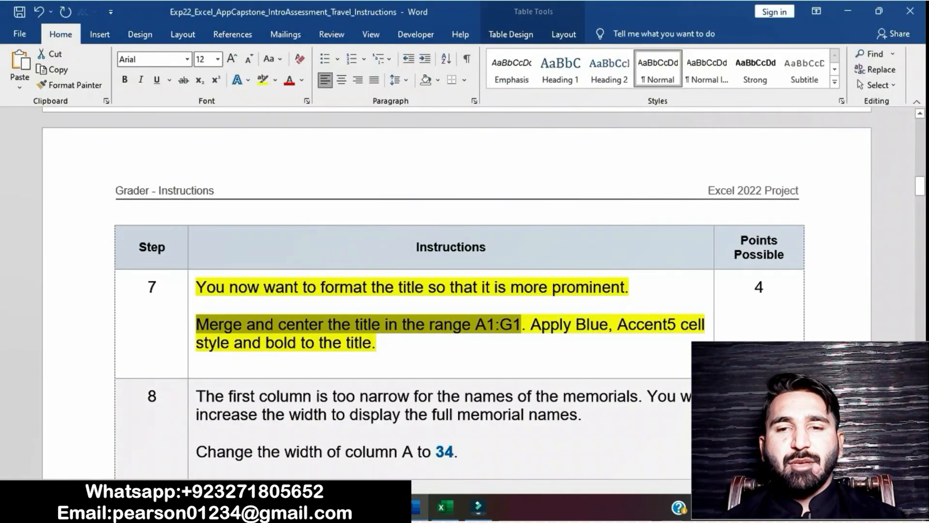
click(377, 343)
drag(531, 326, 532, 346)
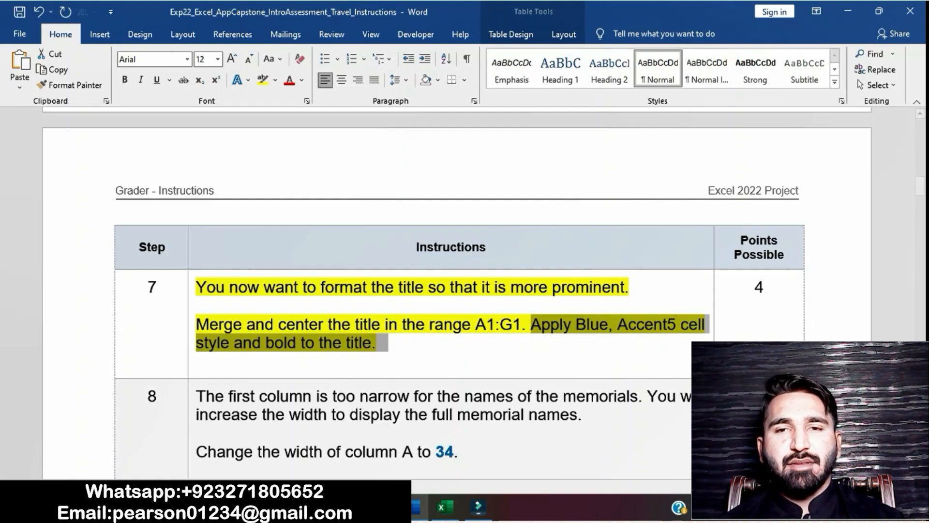
click(445, 507)
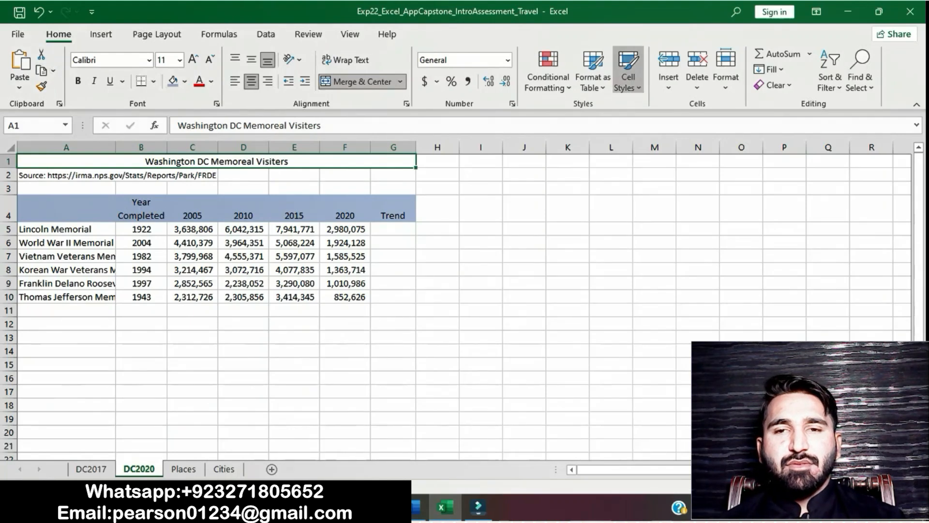
click(628, 77)
scroll(659, 242, down, 2)
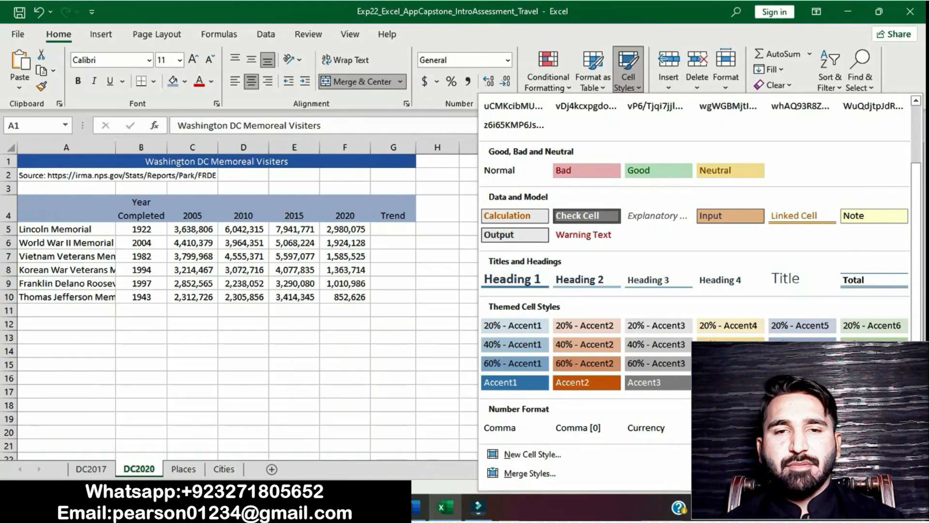
click(514, 382)
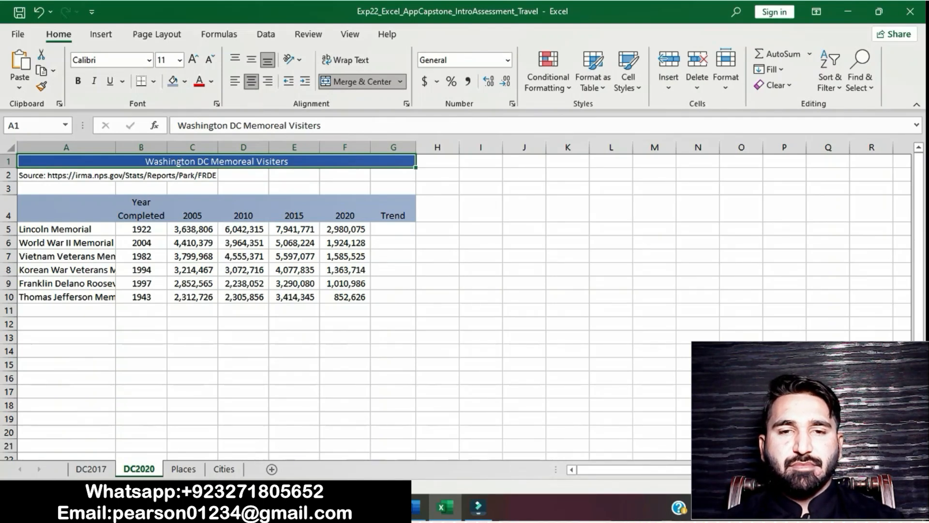
Recheck the step 7 title formatting in Word, and make the DC2020 title bold in Excel
click(415, 507)
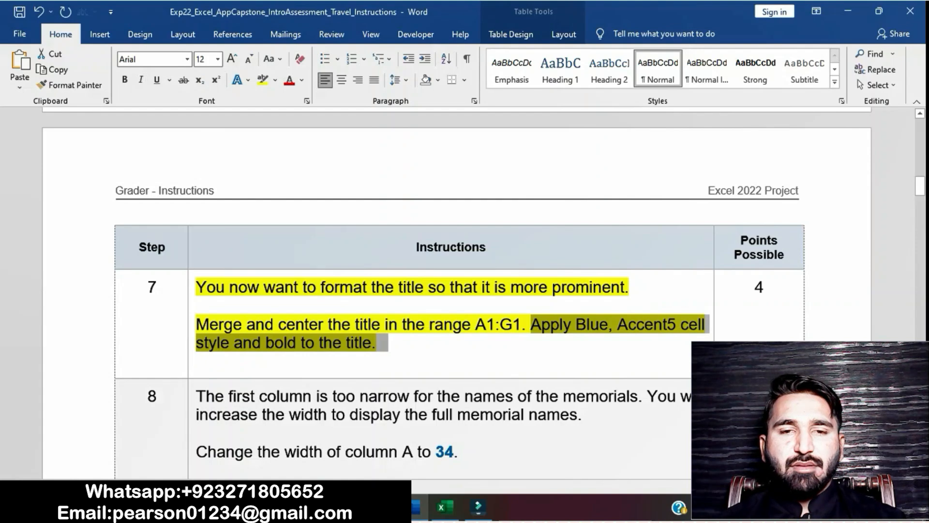
click(444, 508)
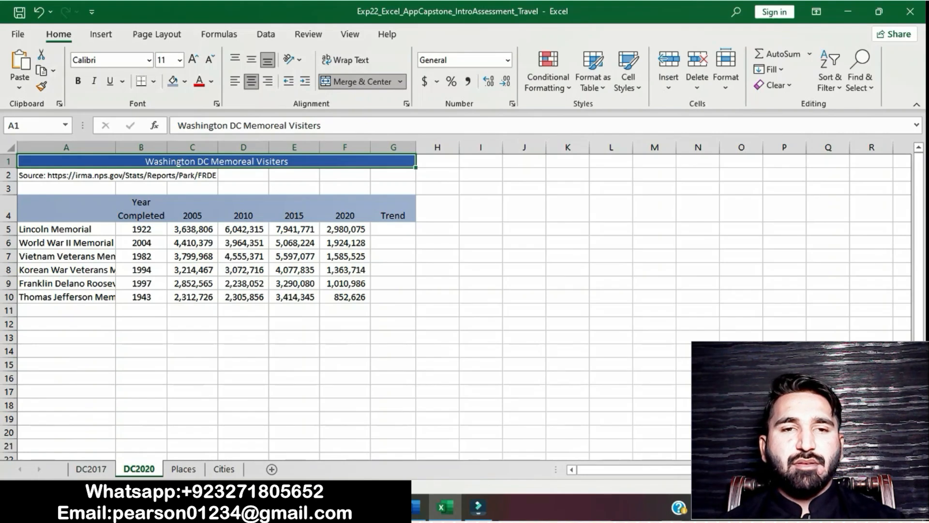
key(ctrl+b)
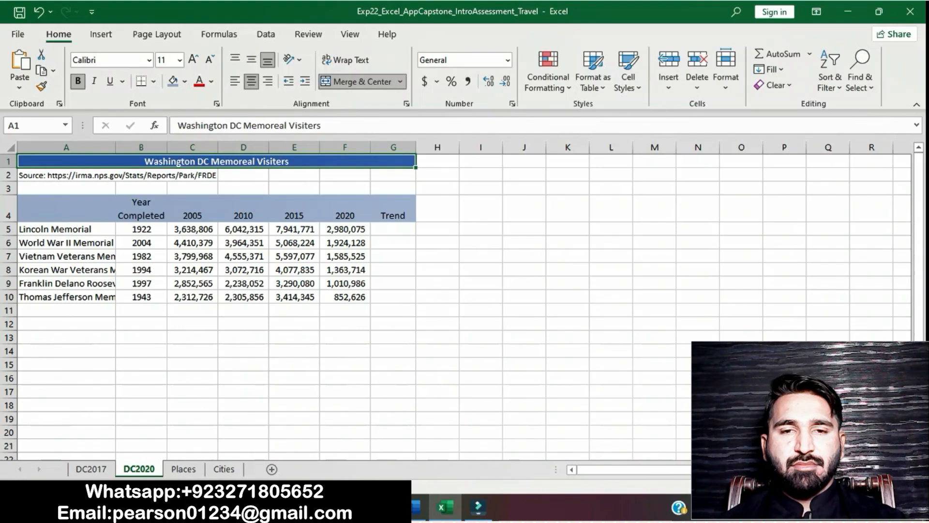
Switch to Word and remove the yellow highlight from the step 7 instruction
click(414, 508)
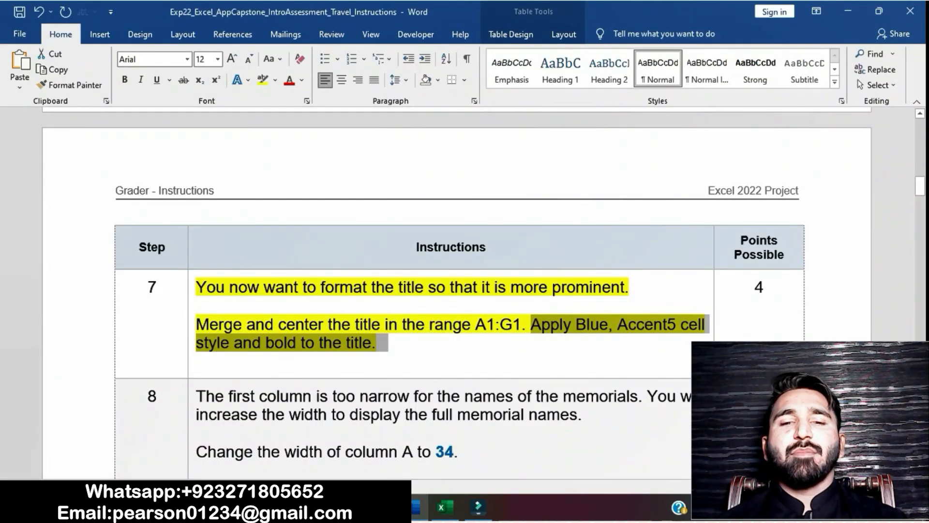
click(197, 361)
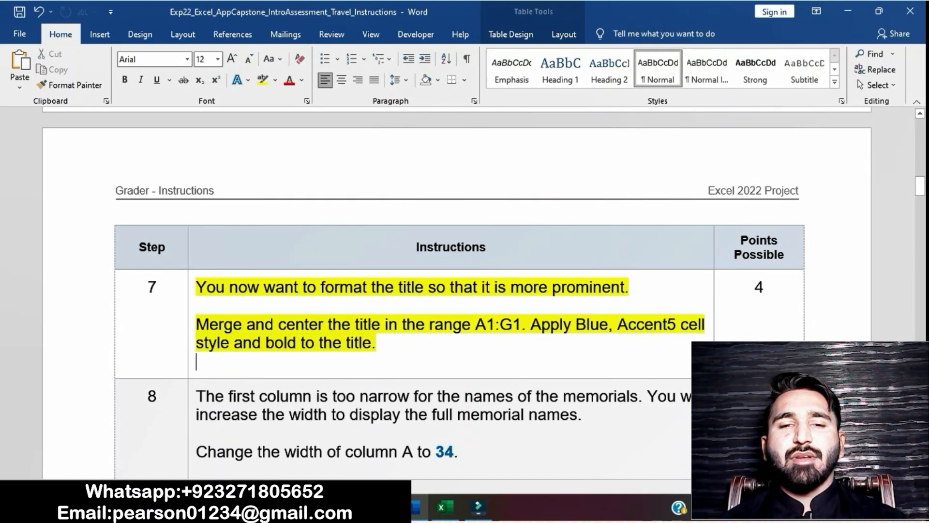
click(192, 291)
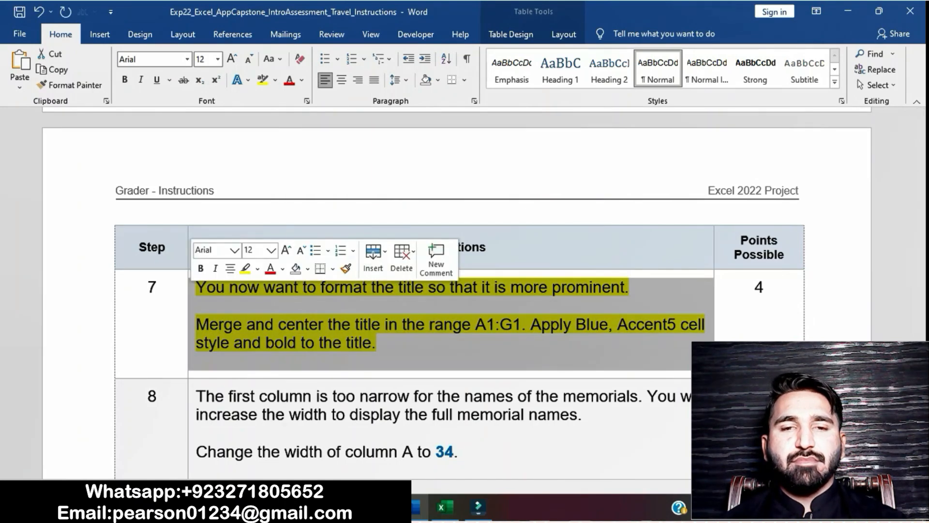
click(246, 268)
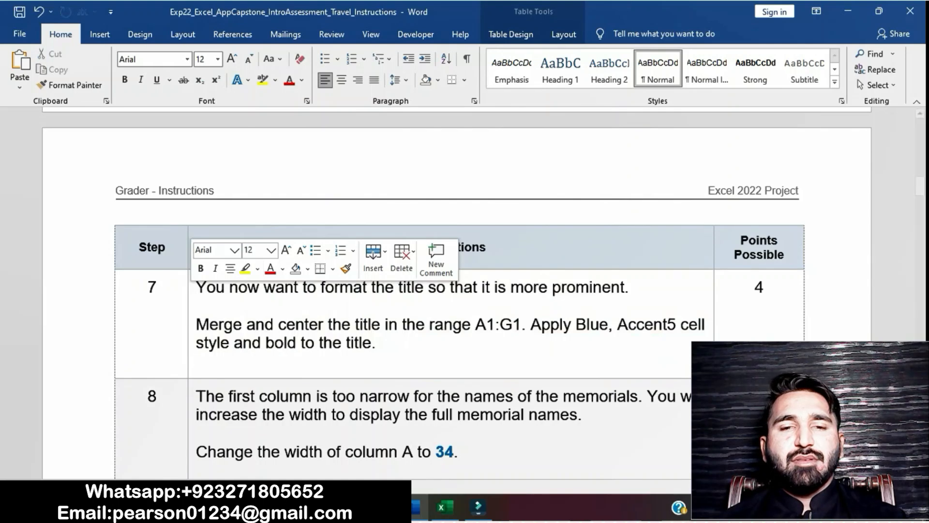
Highlight the step 8 instruction about widening the first column in yellow
scroll(457, 300, down, 2)
scroll(265, 170, down, 1)
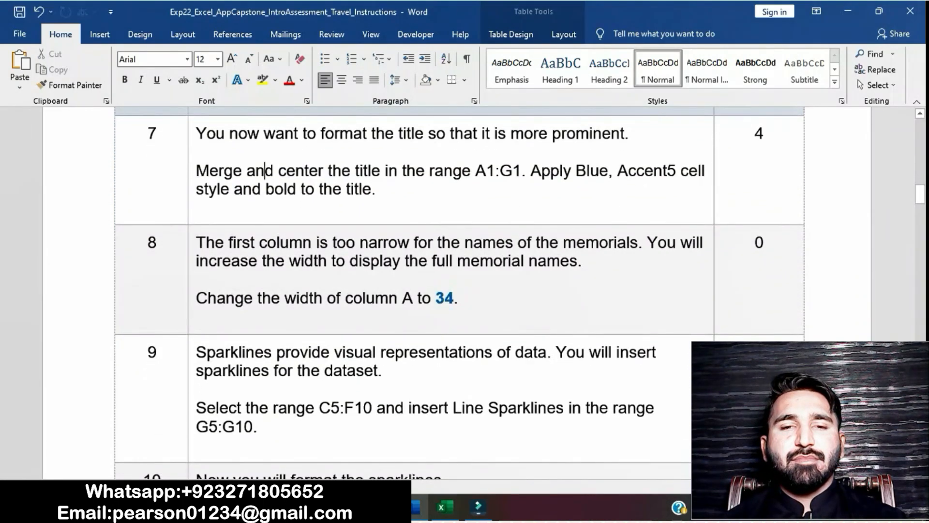
click(191, 252)
click(249, 224)
click(259, 174)
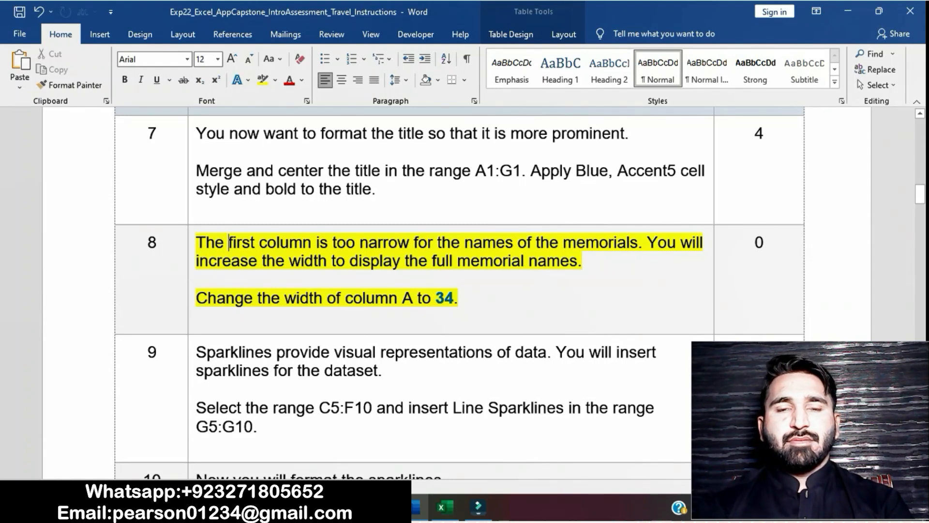
Check the column width in step 8 in Word, and set column A to a width of 34 on DC2020 in Excel
drag(196, 297, 458, 298)
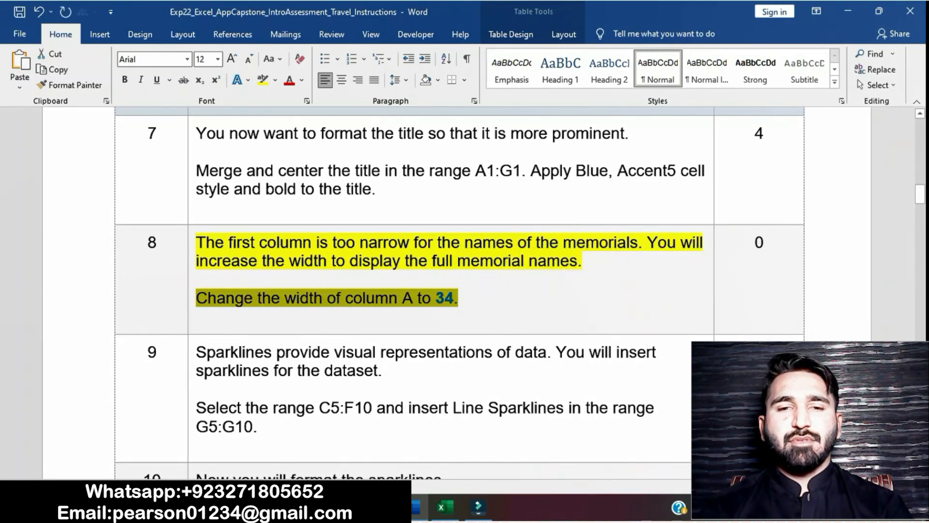
click(444, 507)
click(66, 148)
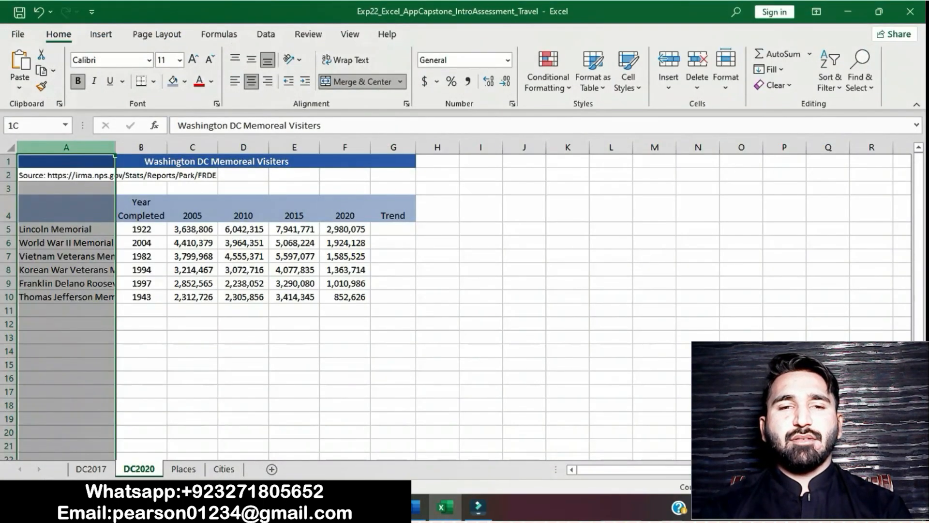
right_click(51, 147)
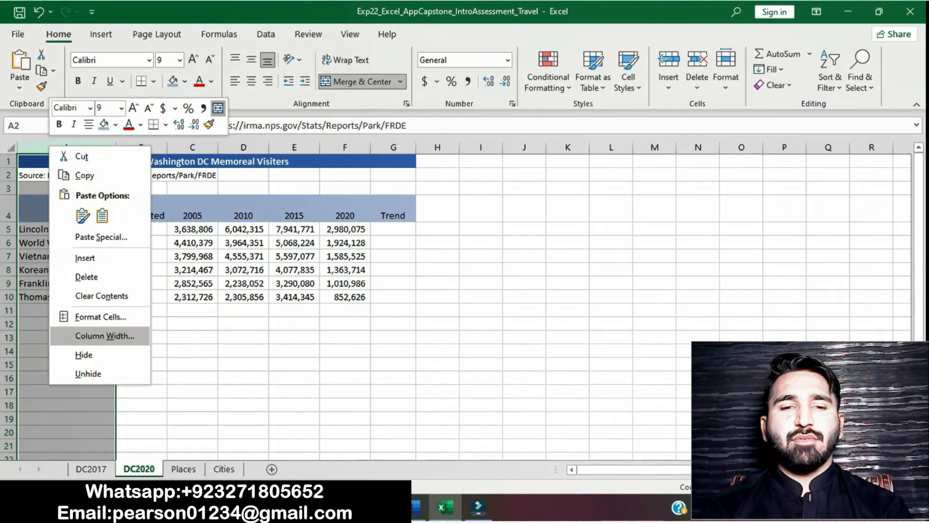
click(104, 335)
text(34)
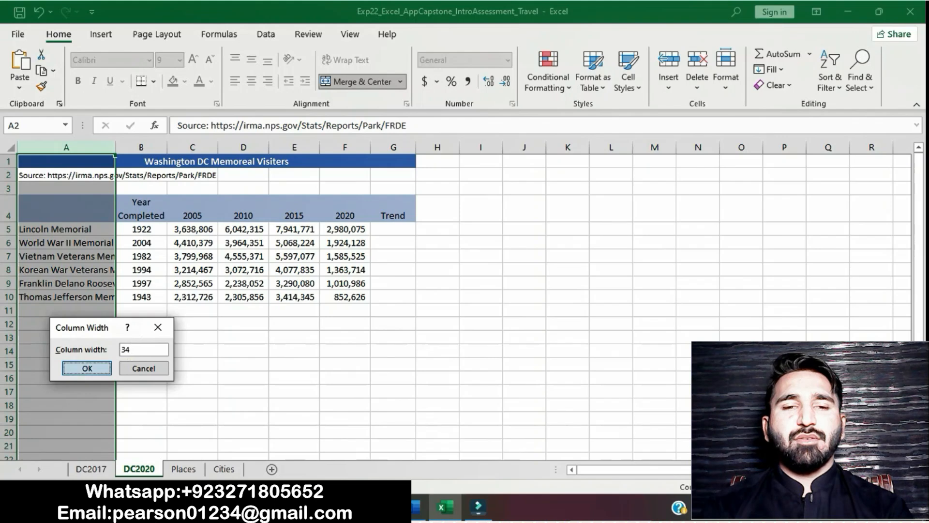
click(88, 368)
click(310, 391)
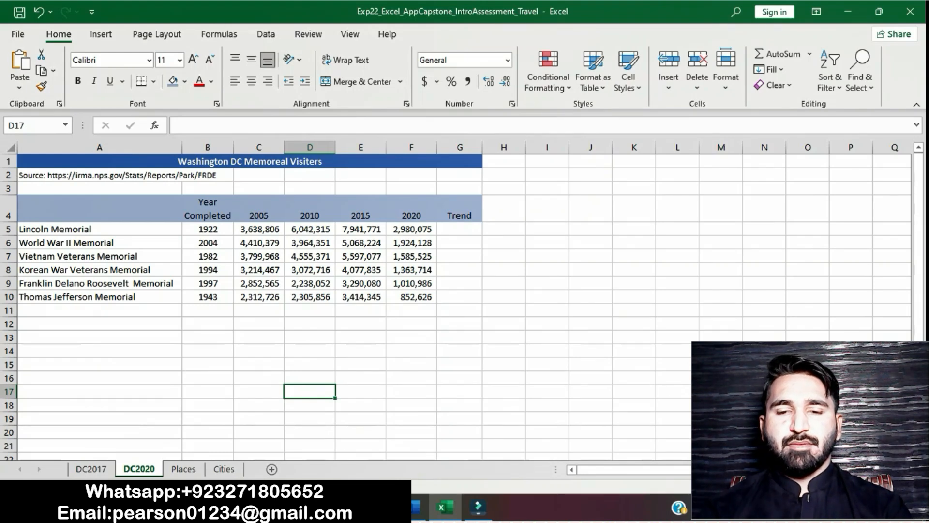
Switch to Word and remove the yellow highlight from the step 8 instruction
click(416, 507)
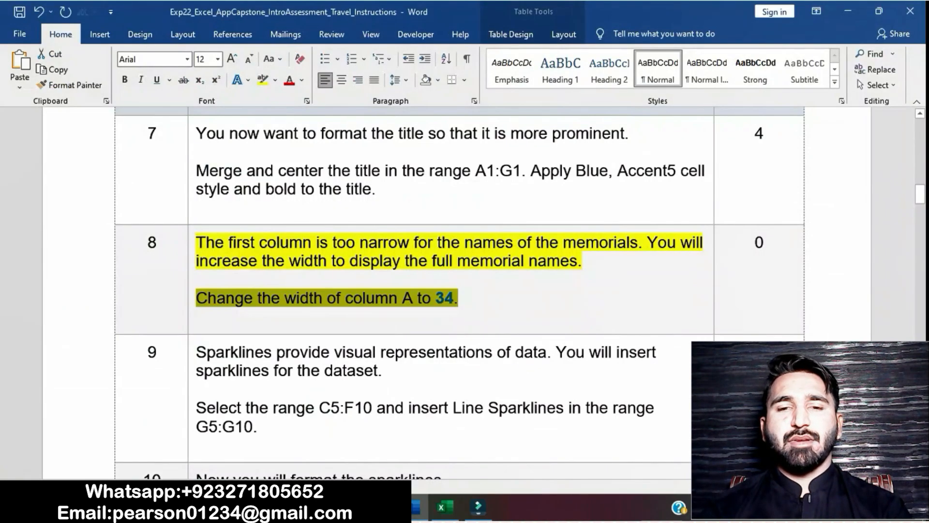
click(197, 280)
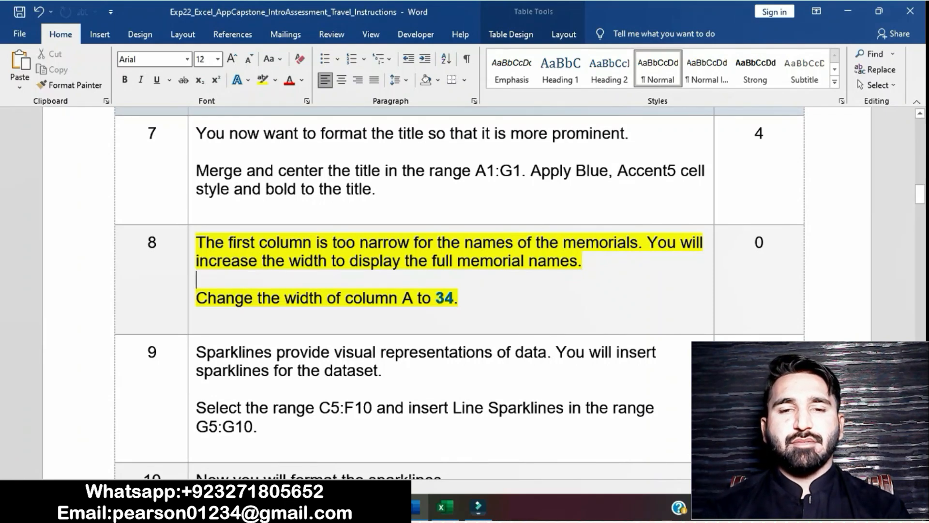
click(191, 244)
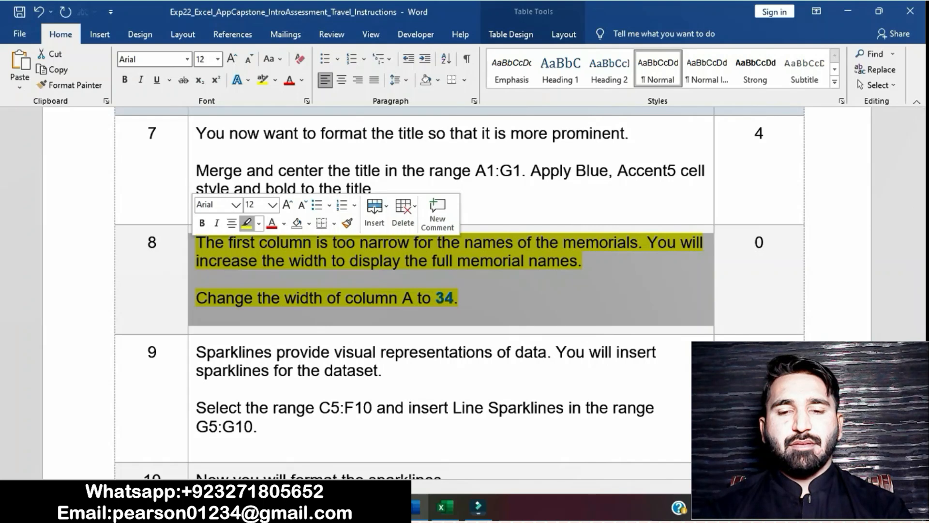
click(271, 297)
Highlight the step 9 instruction about inserting sparklines in yellow
scroll(459, 291, down, 3)
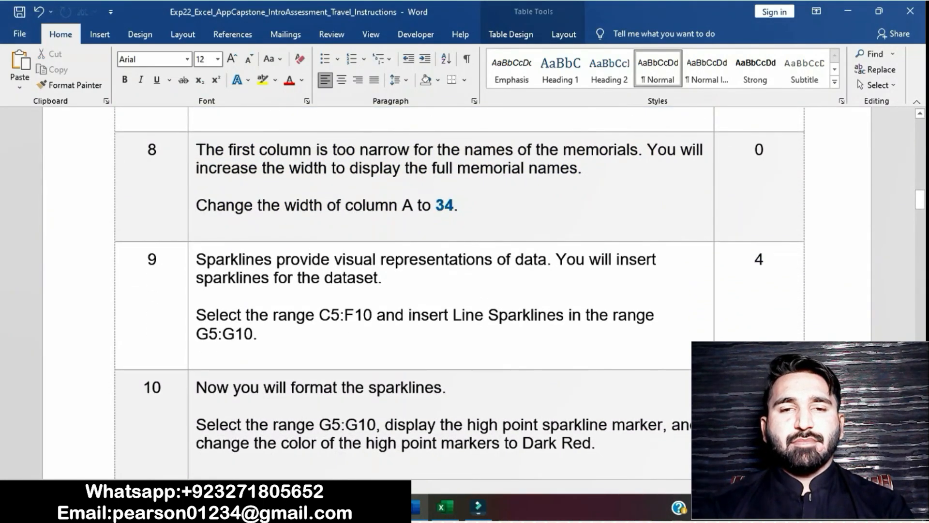
click(192, 262)
click(247, 241)
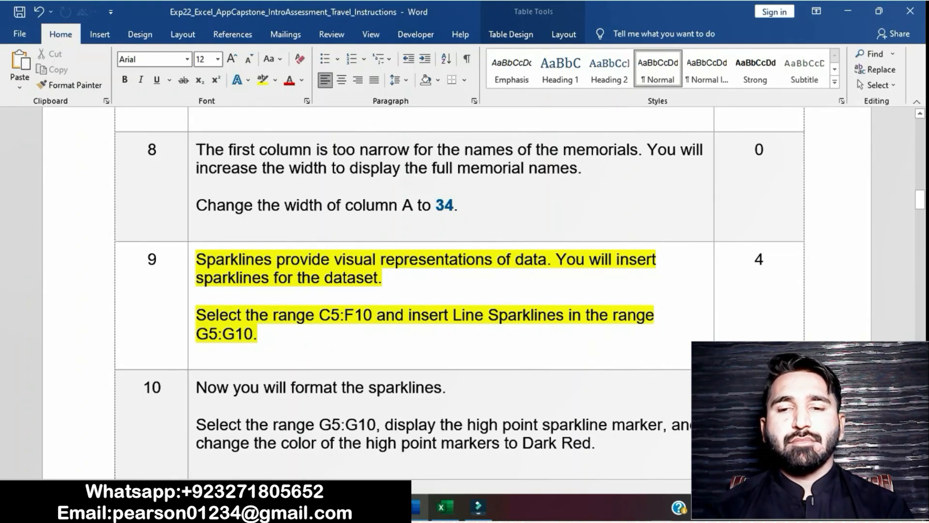
Select the range C5:F10 on DC2020 in Excel, and check the required sparkline type in step 9 in Word
key(alt+Tab)
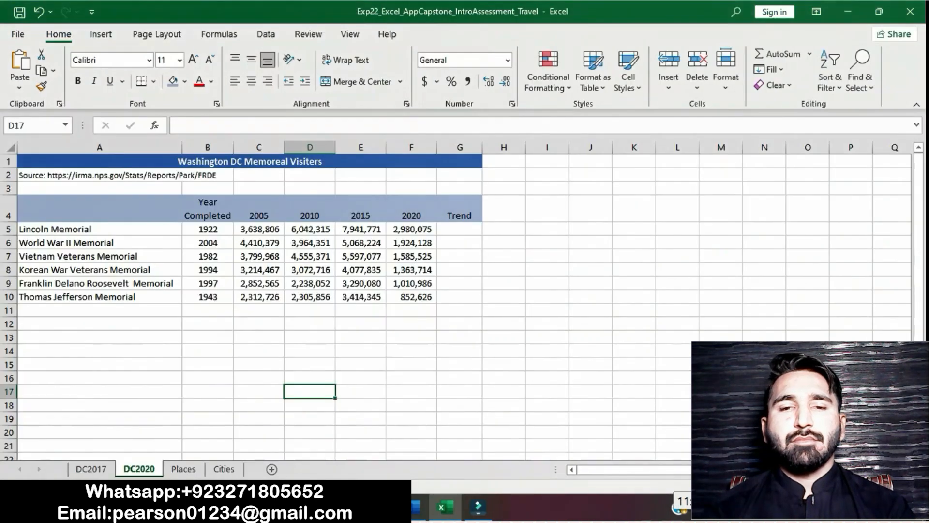
drag(259, 230, 411, 297)
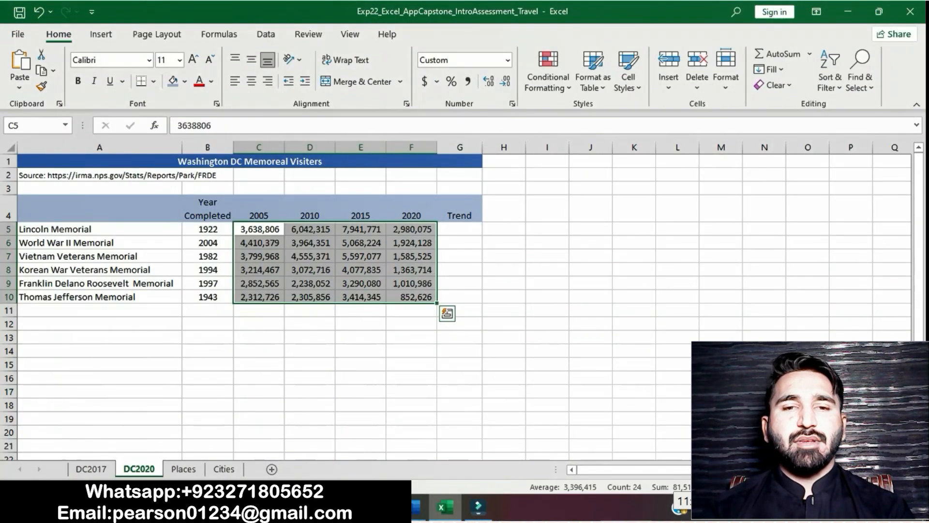
click(415, 507)
drag(319, 315, 569, 315)
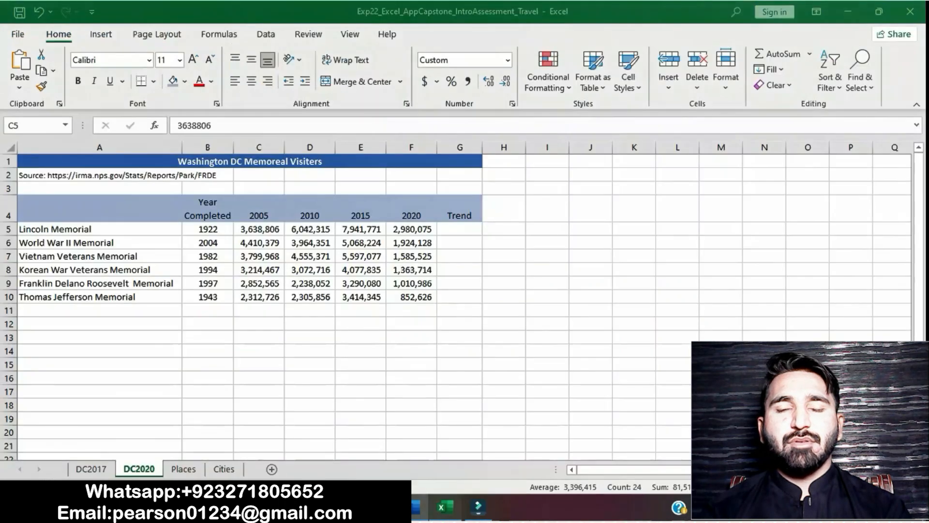
Insert Line sparklines for the selected data in Excel, using the location range G5:G10 copied from step 9 in Word
click(442, 507)
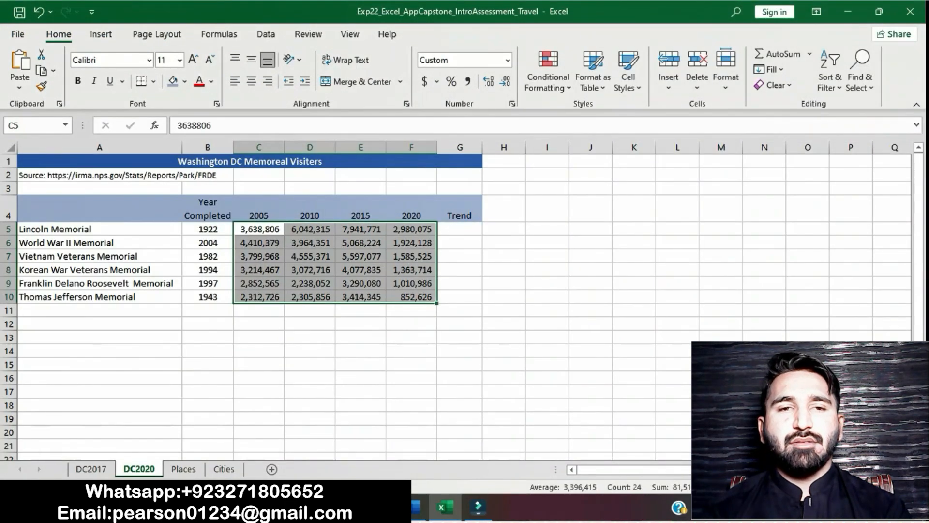
click(101, 34)
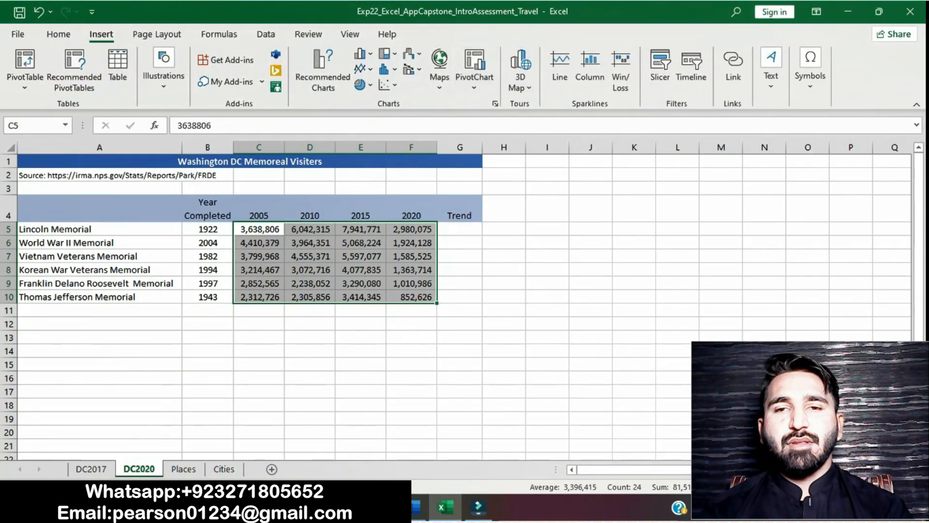
click(560, 68)
click(417, 507)
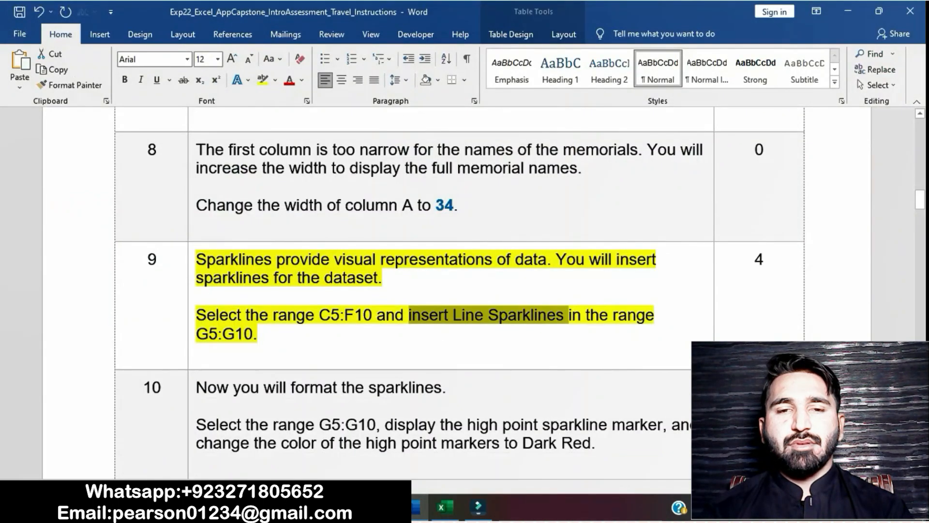
drag(196, 334, 254, 333)
key(ctrl+c)
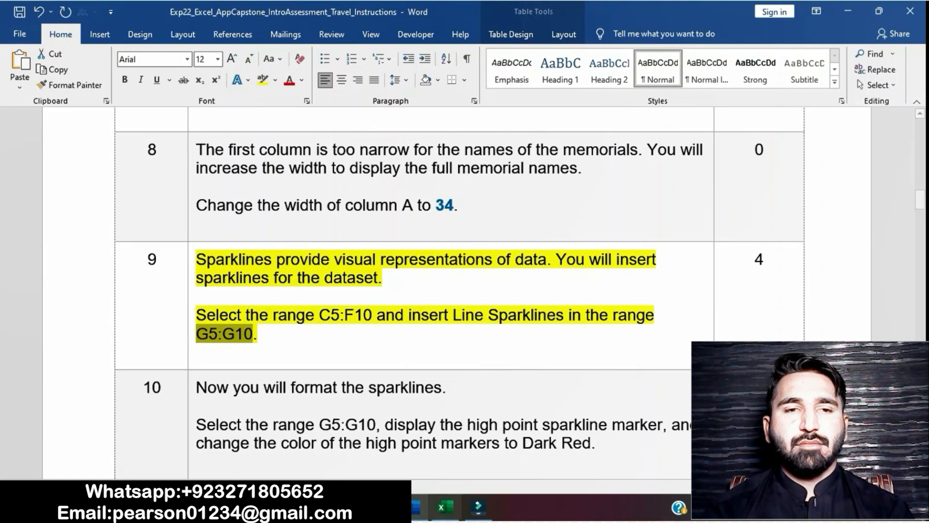
click(446, 507)
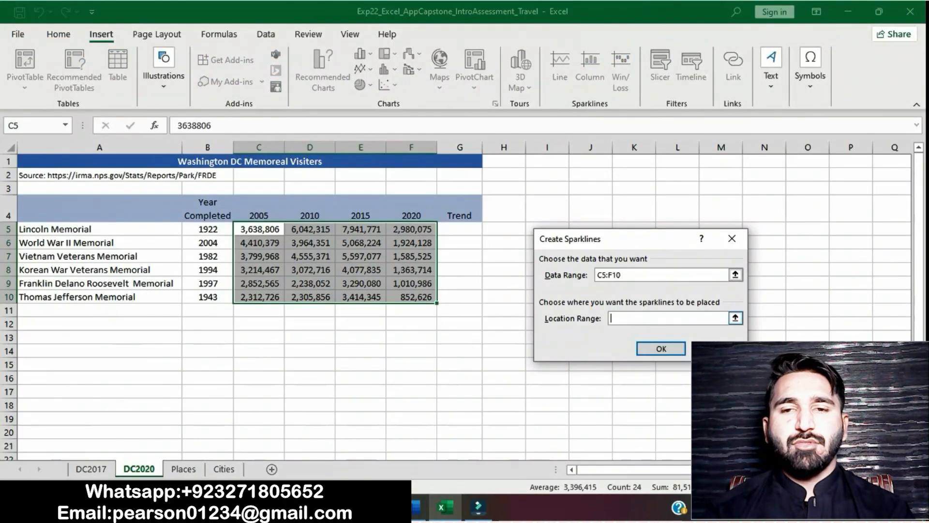
key(ctrl+v)
key(Return)
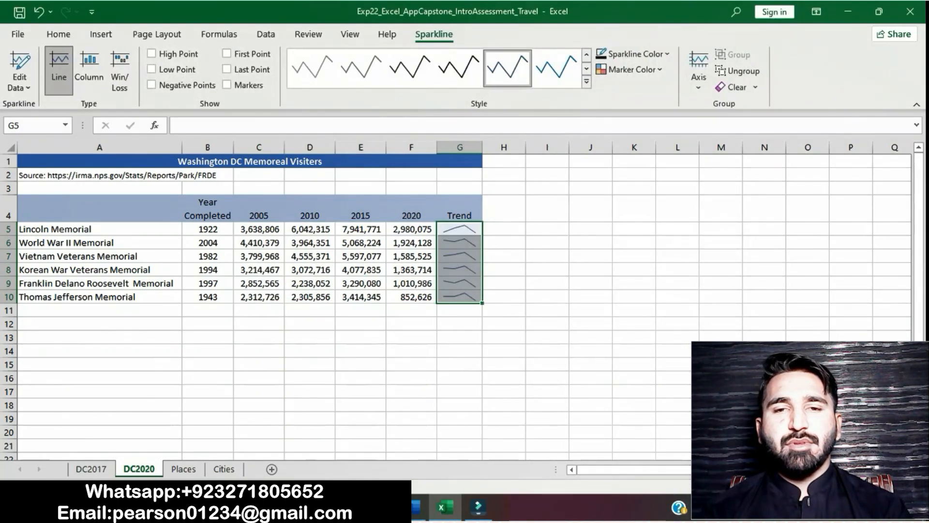
Switch to Word and remove the yellow highlight from the step 9 instruction
click(415, 506)
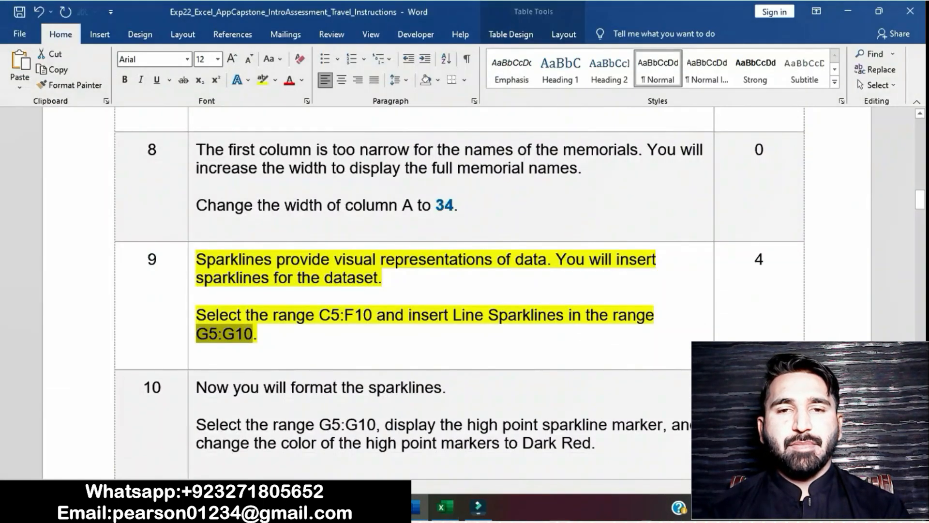
click(386, 315)
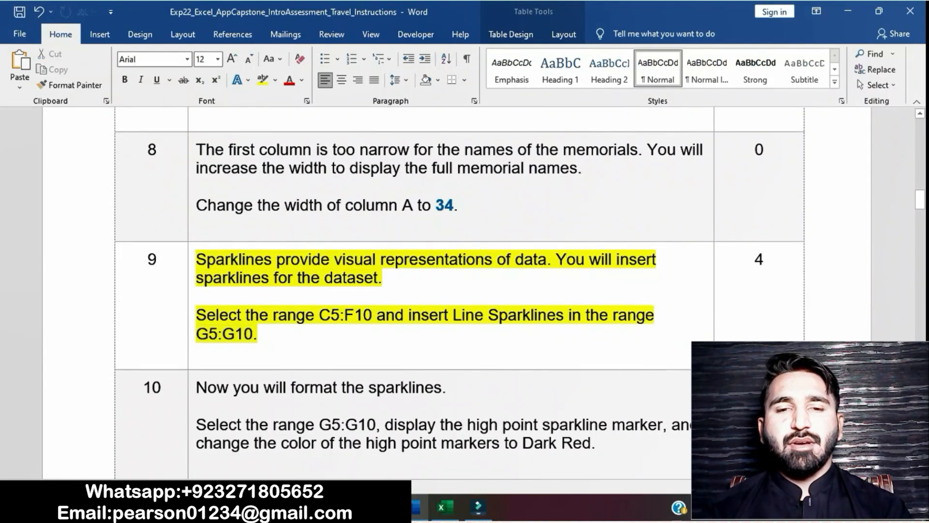
click(192, 264)
click(248, 237)
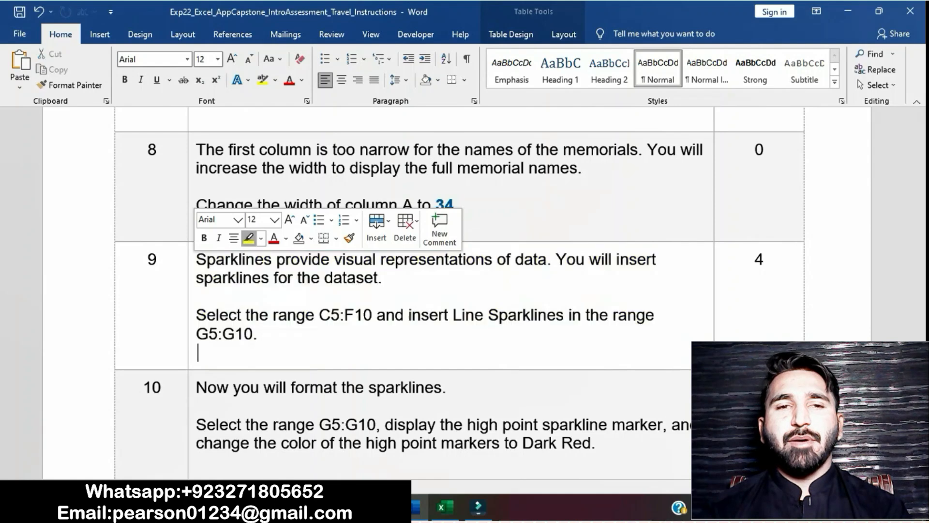
Highlight the step 10 instruction about formatting the sparklines in yellow
click(196, 296)
scroll(450, 293, down, 2)
scroll(450, 293, down, 3)
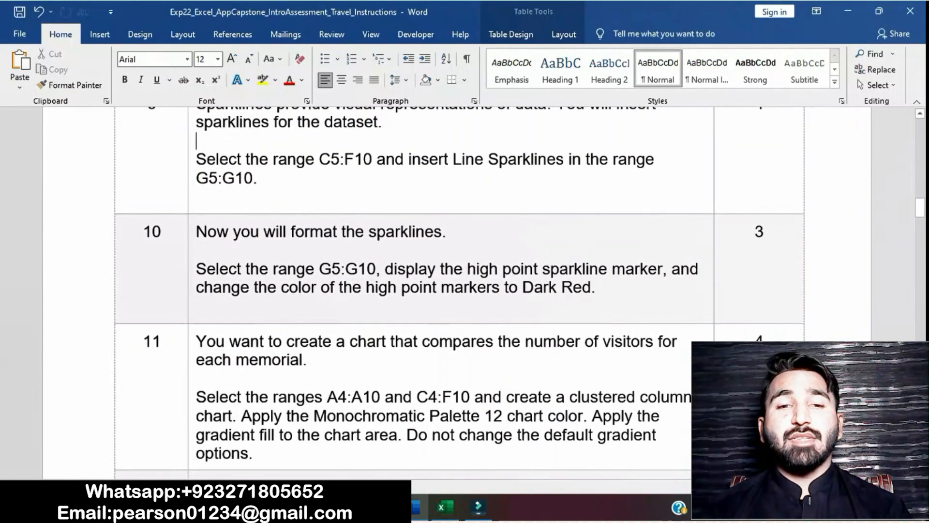
click(191, 251)
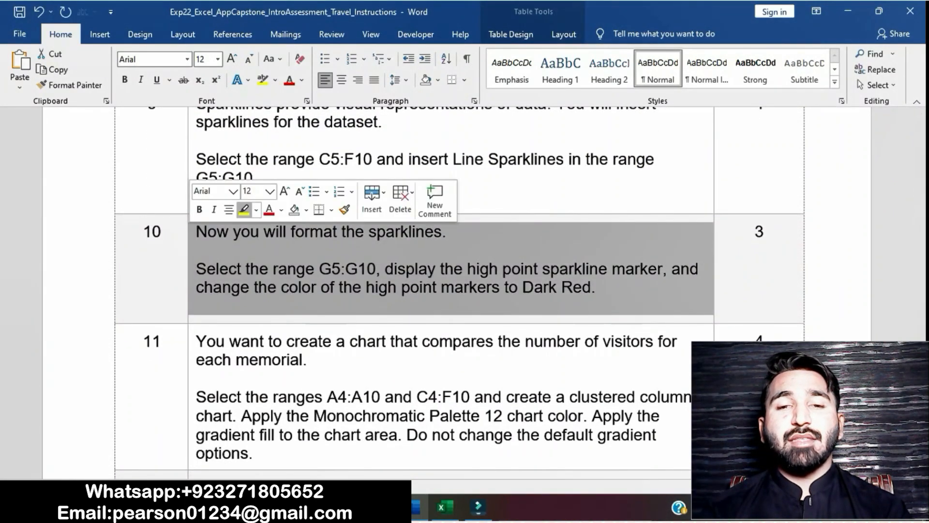
click(244, 209)
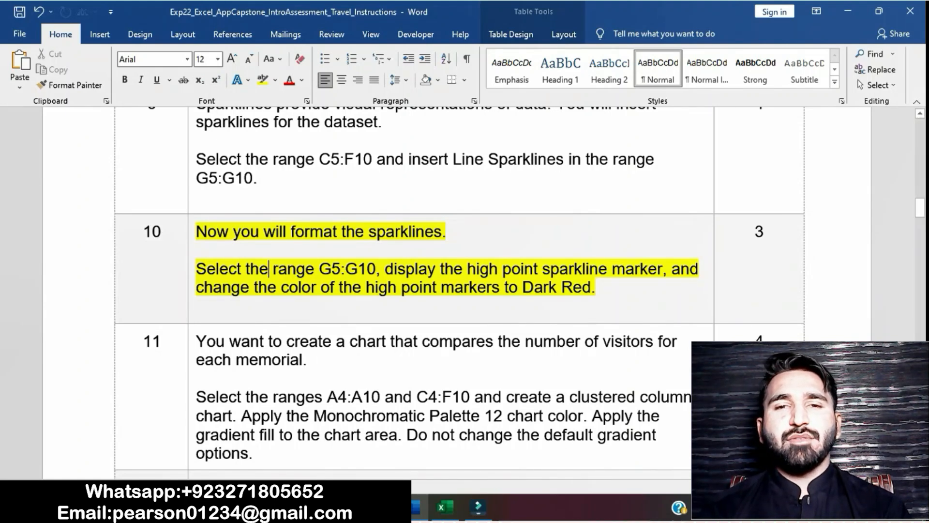
Copy the range reference G5:G10 from step 10 in Word, select that range on DC2020 in Excel, and return to Word
drag(320, 269, 377, 269)
key(ctrl+c)
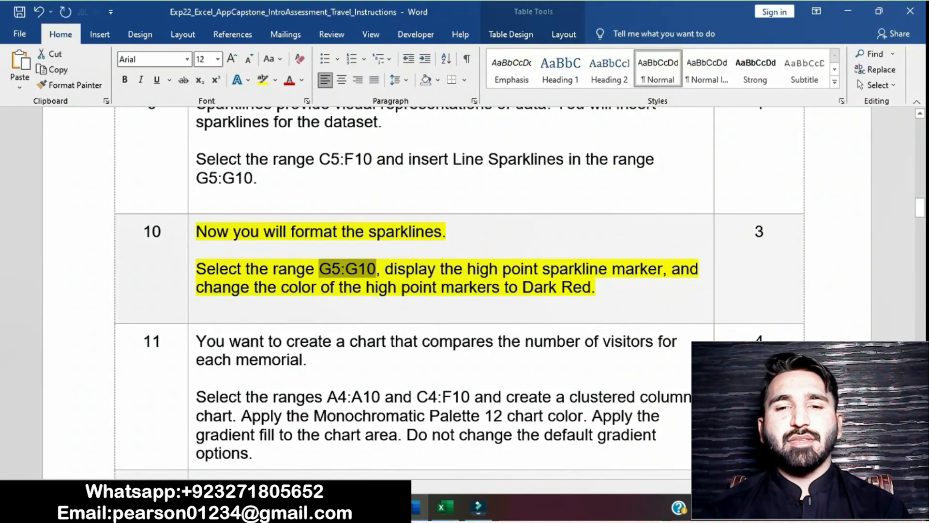
click(445, 507)
drag(460, 229, 459, 297)
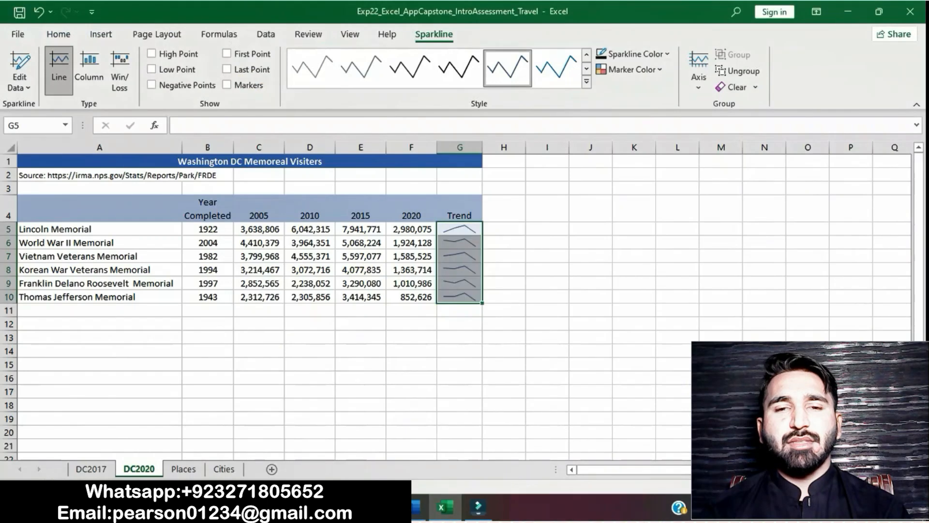
click(37, 126)
key(ctrl+v)
key(Return)
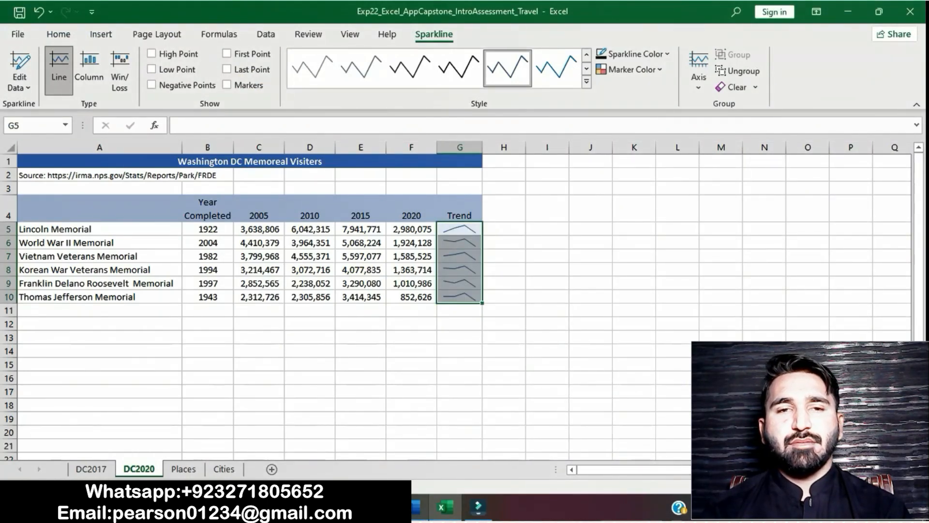
click(418, 507)
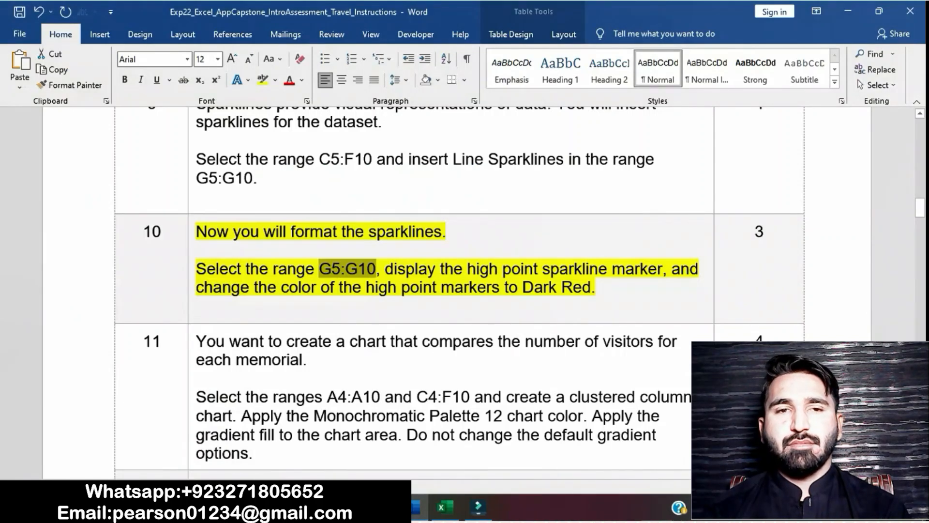
Check the high point instruction in step 10, switch to Excel, and display high point markers on the G5:G10 sparklines
drag(467, 269, 512, 269)
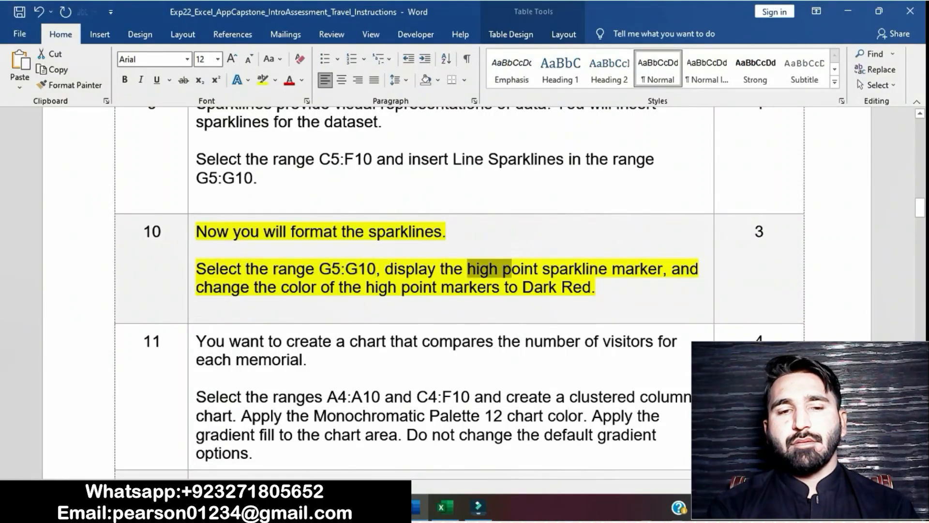
drag(385, 269, 662, 269)
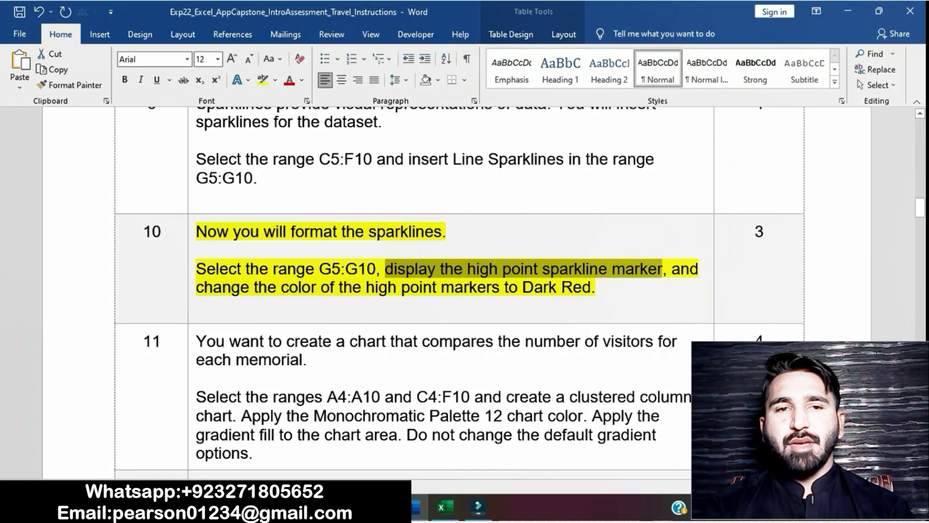
click(443, 506)
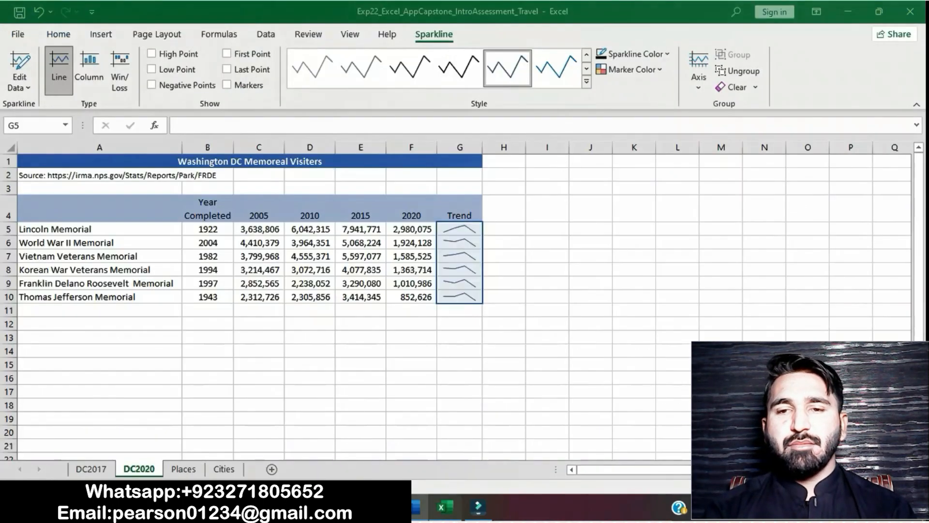
click(151, 54)
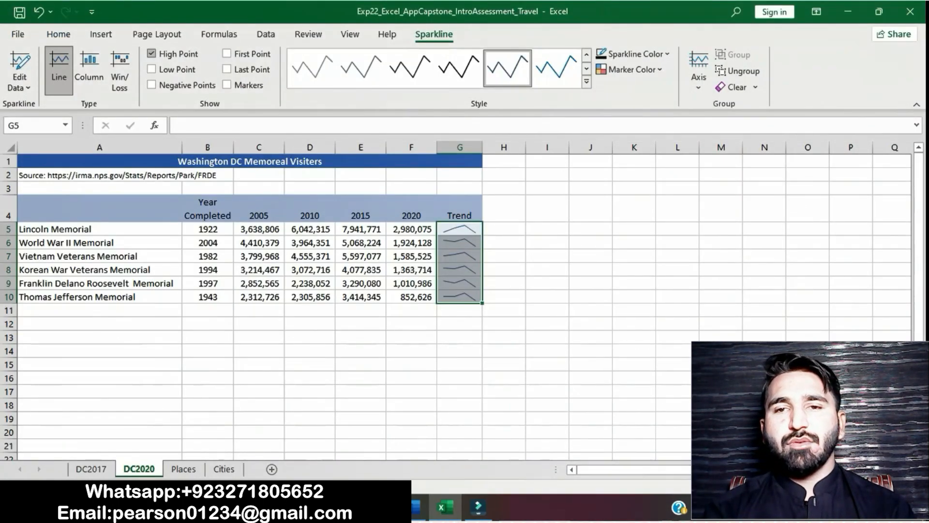
Check the marker color instruction in Word, return to Excel, and set the sparklines' high point marker color to Dark Red
click(415, 506)
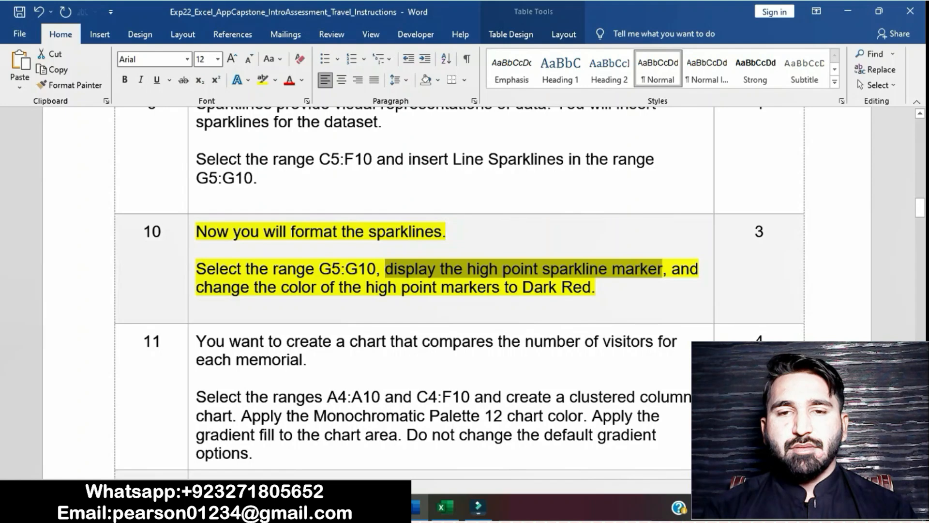
drag(673, 269, 604, 288)
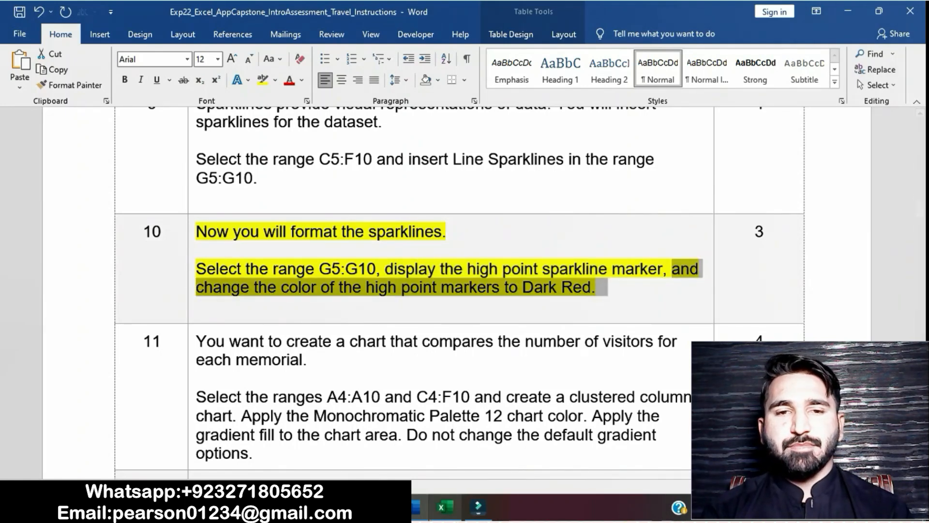
click(444, 507)
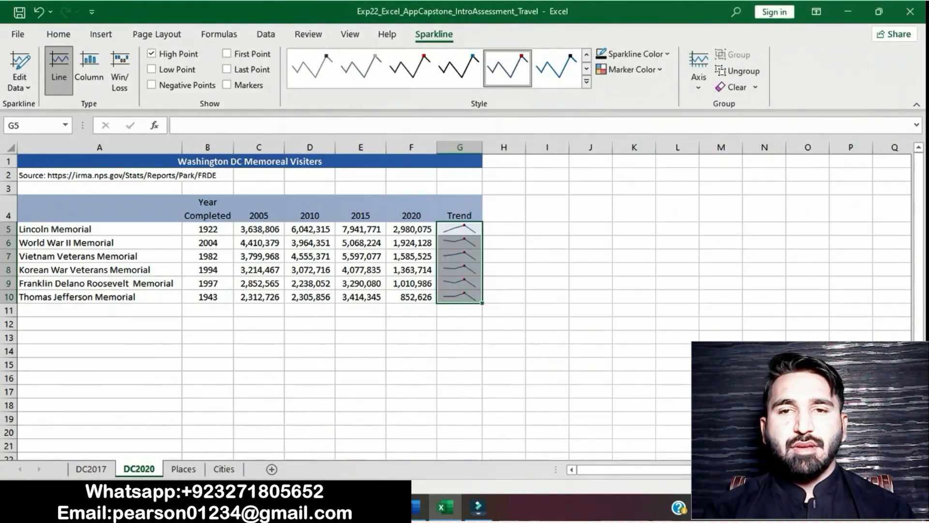
click(631, 69)
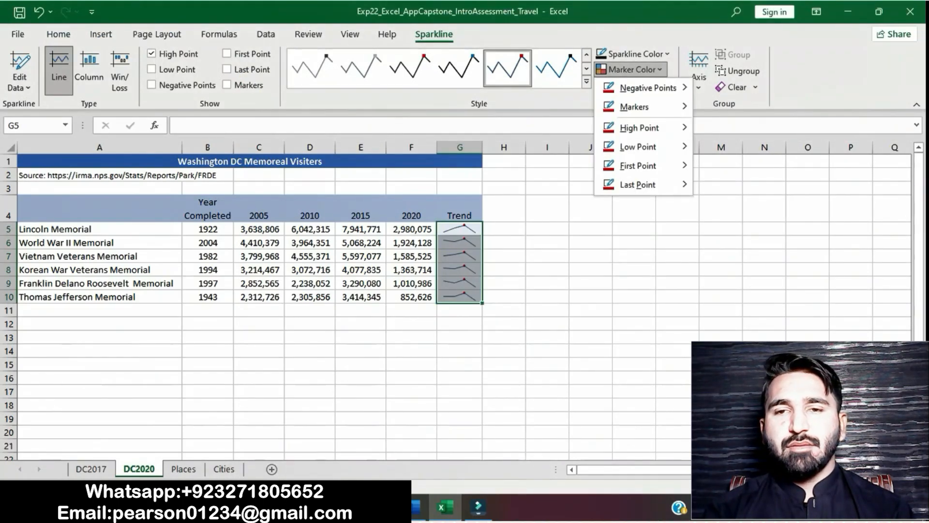
mouse_move(639, 128)
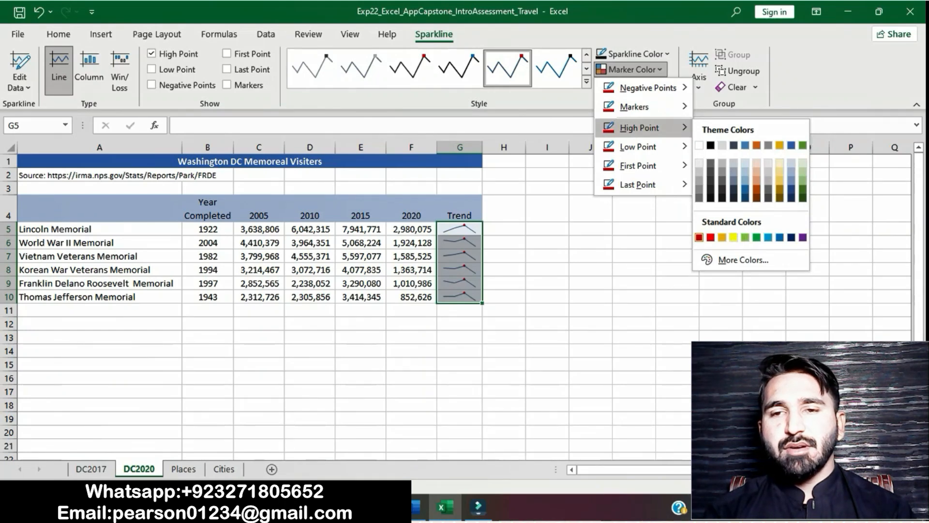
click(699, 236)
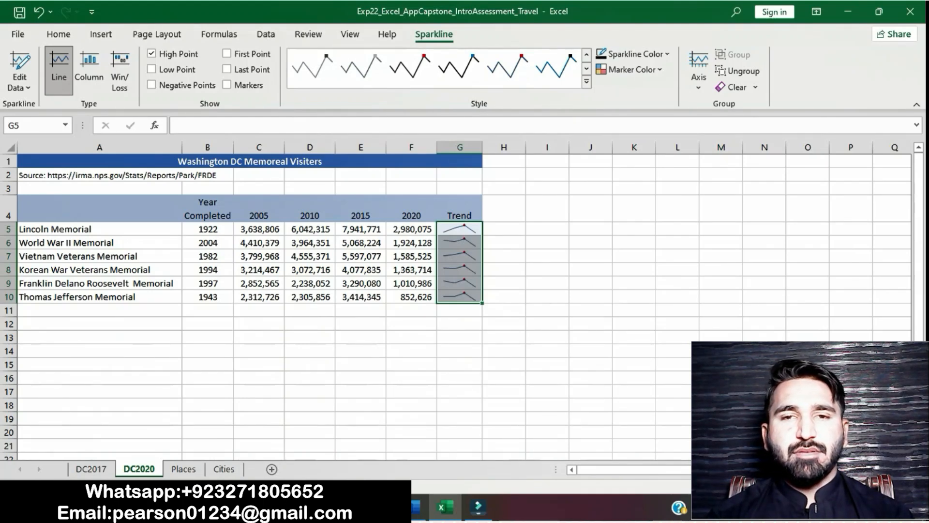
click(634, 297)
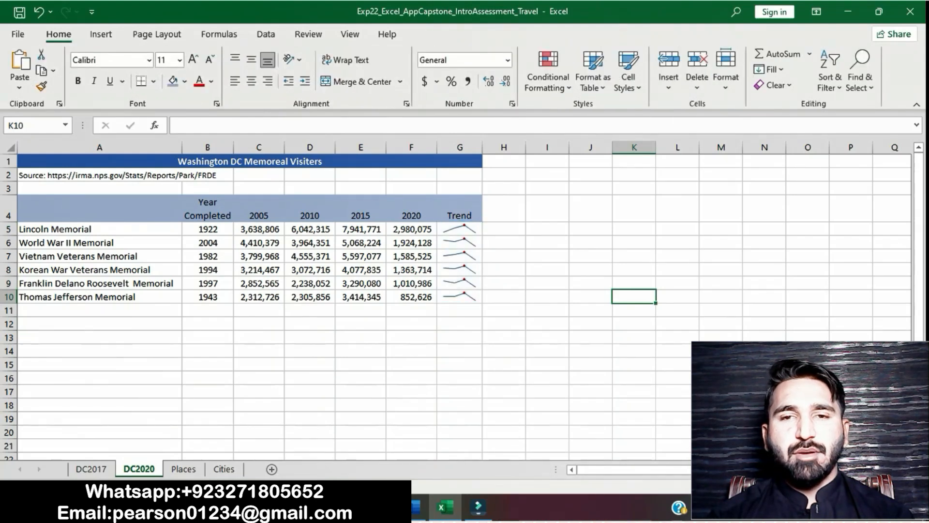
Switch to Word and remove the yellow highlight from the step 10 instruction
click(416, 507)
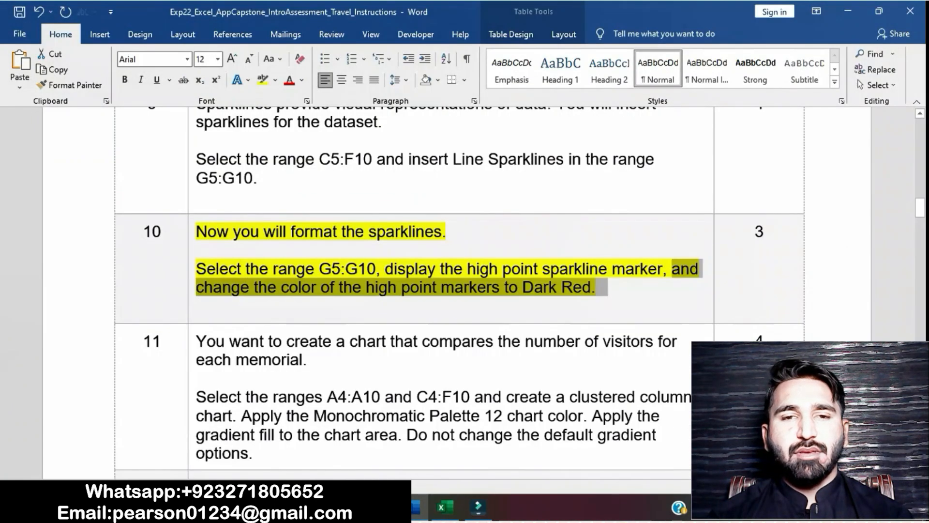
click(499, 269)
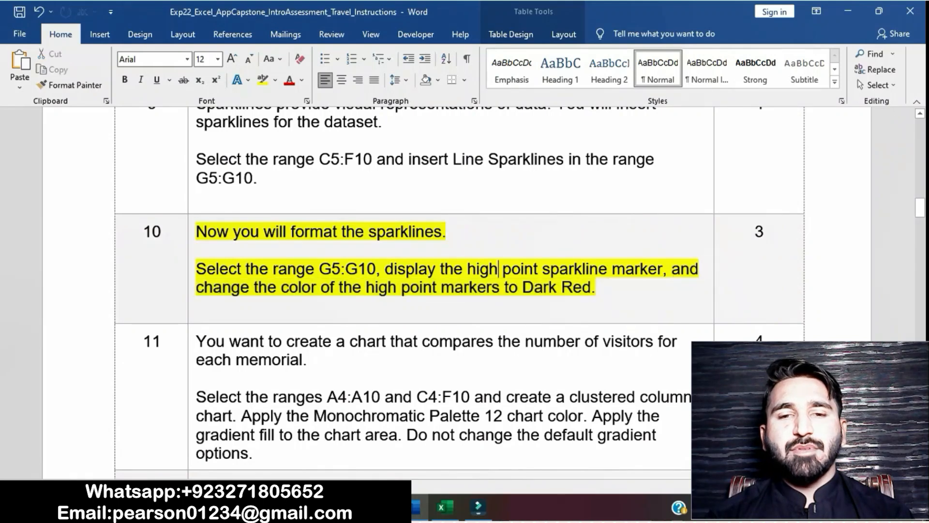
click(192, 247)
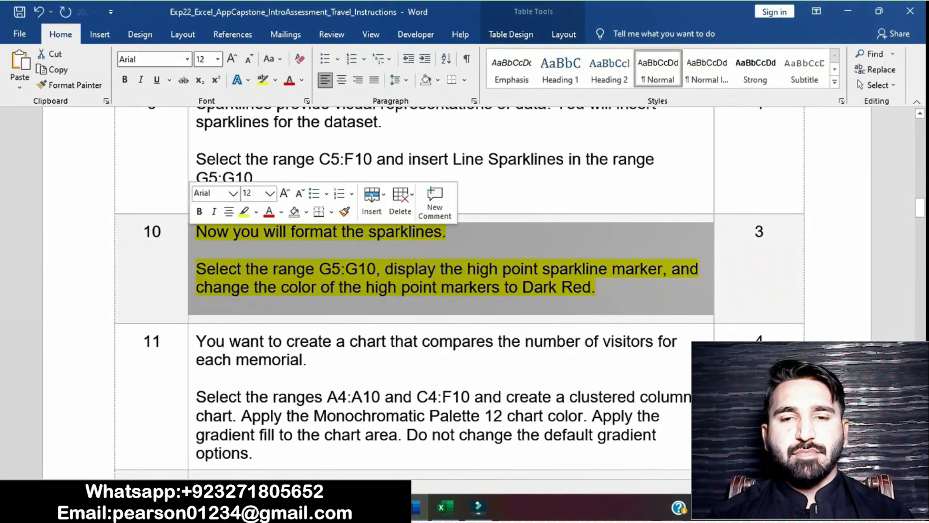
click(498, 269)
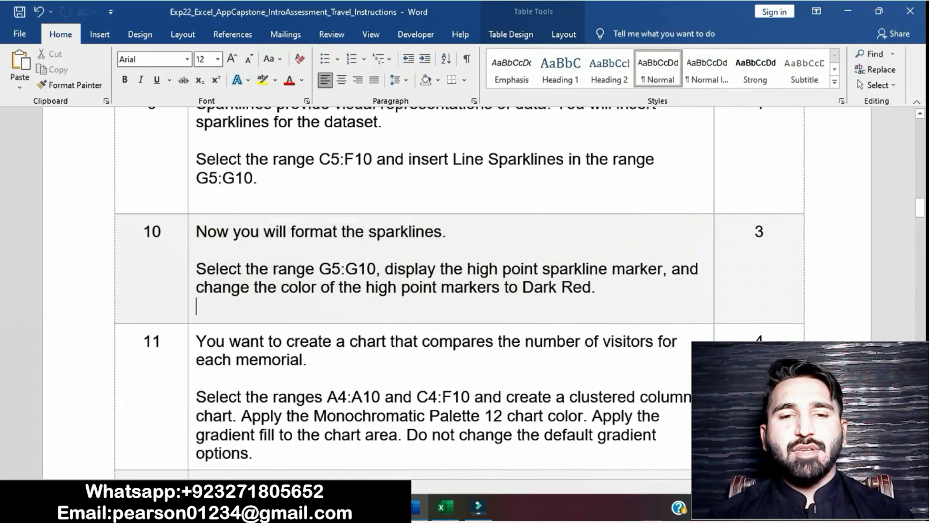
Highlight the step 11 instruction about creating the visitors chart in yellow
scroll(498, 269, down, 5)
scroll(460, 291, down, 8)
scroll(460, 290, up, 10)
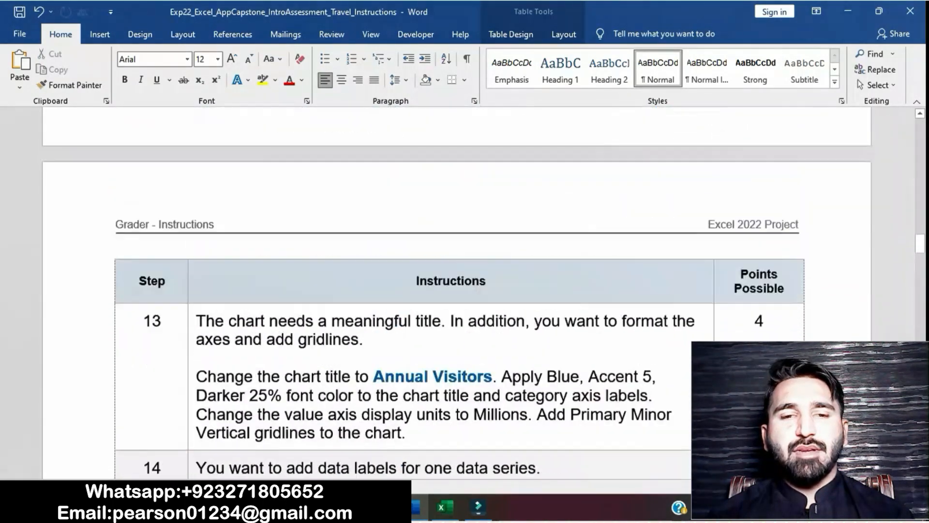
scroll(268, 108, up, 5)
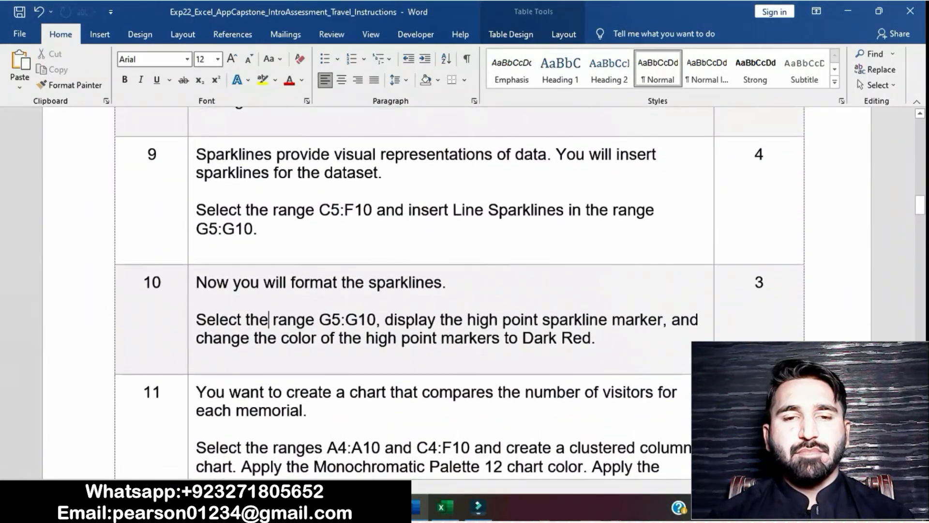
scroll(269, 181, down, 4)
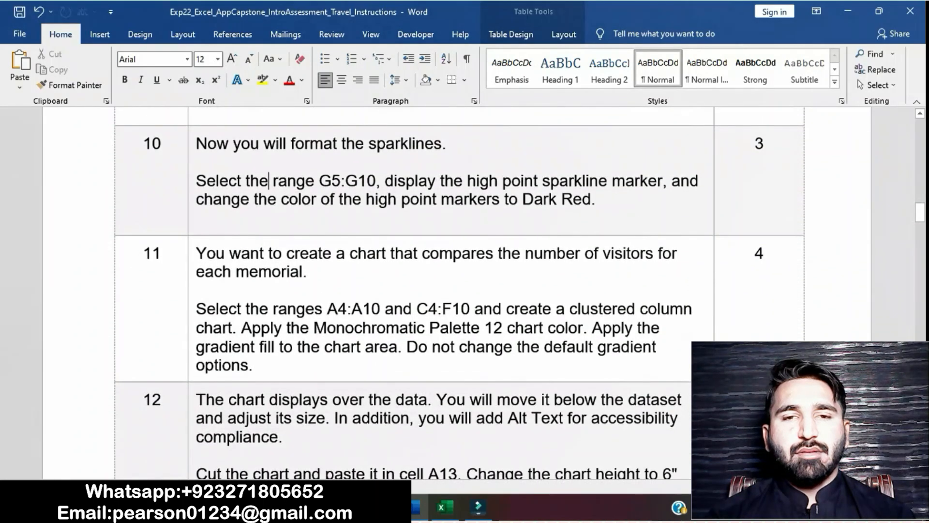
click(191, 257)
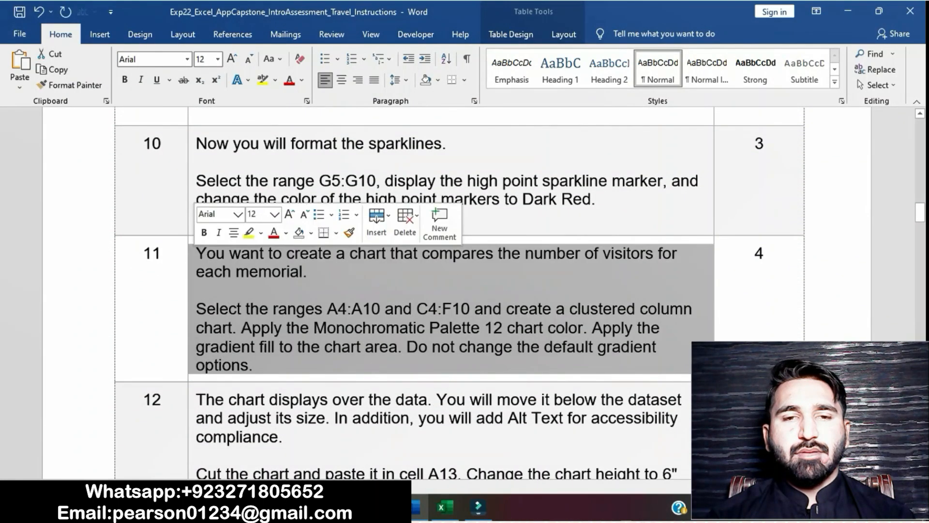
click(248, 232)
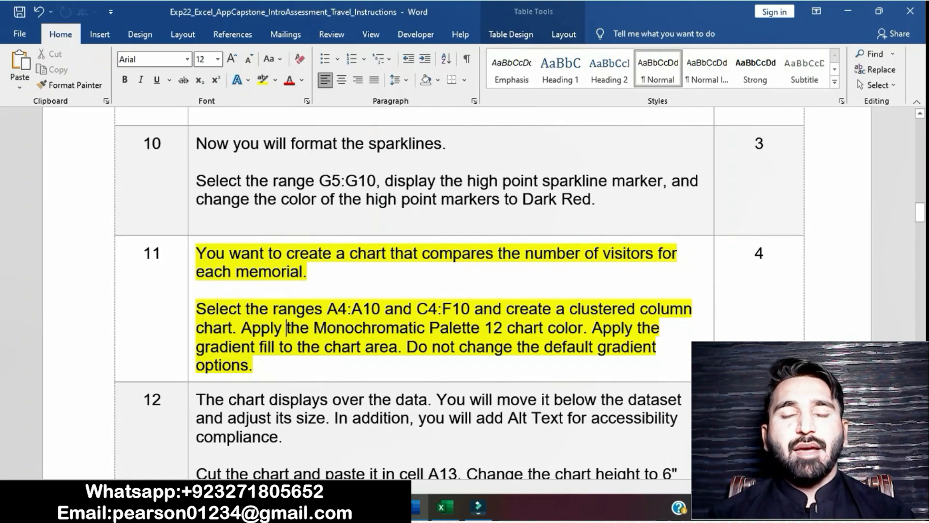
Copy the range reference A4:A10 from step 11 and select that range on DC2020 in Excel
drag(327, 309, 385, 309)
key(ctrl+c)
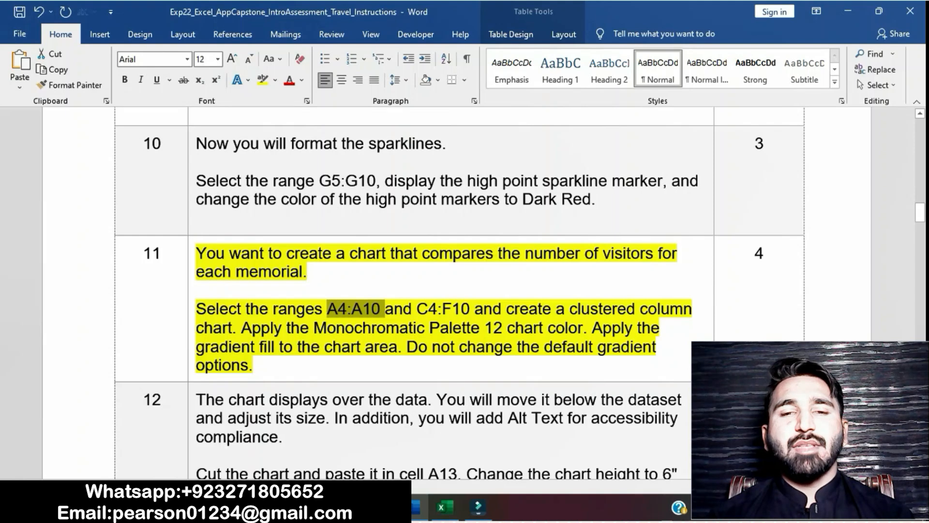
click(445, 507)
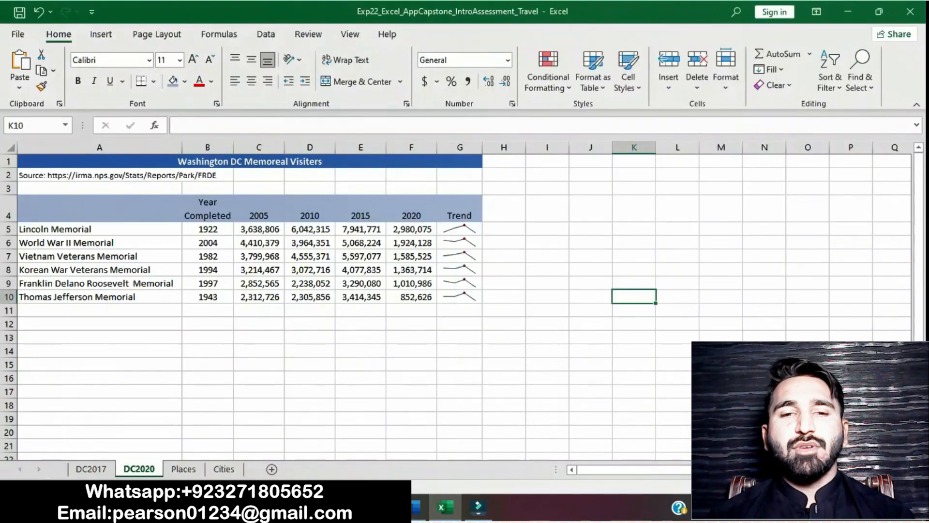
click(32, 125)
key(ctrl+v)
key(Return)
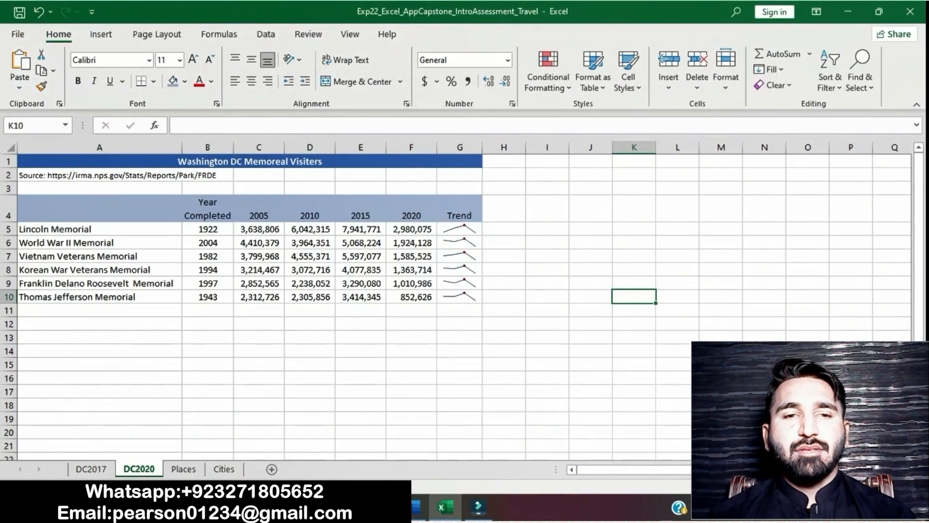
Copy the range reference C4:F10 from step 11 in Word and add that range to the selection on DC2020 in Excel
click(415, 507)
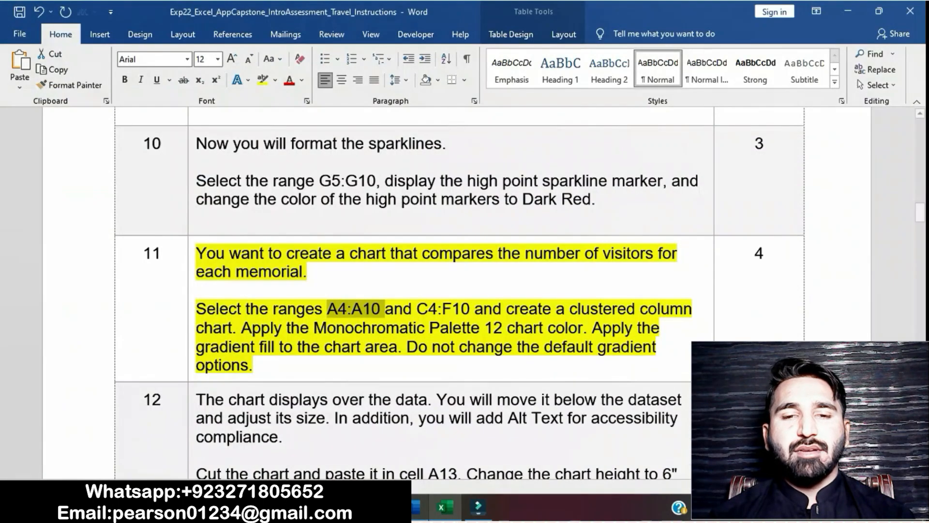
drag(416, 309, 473, 308)
key(ctrl+c)
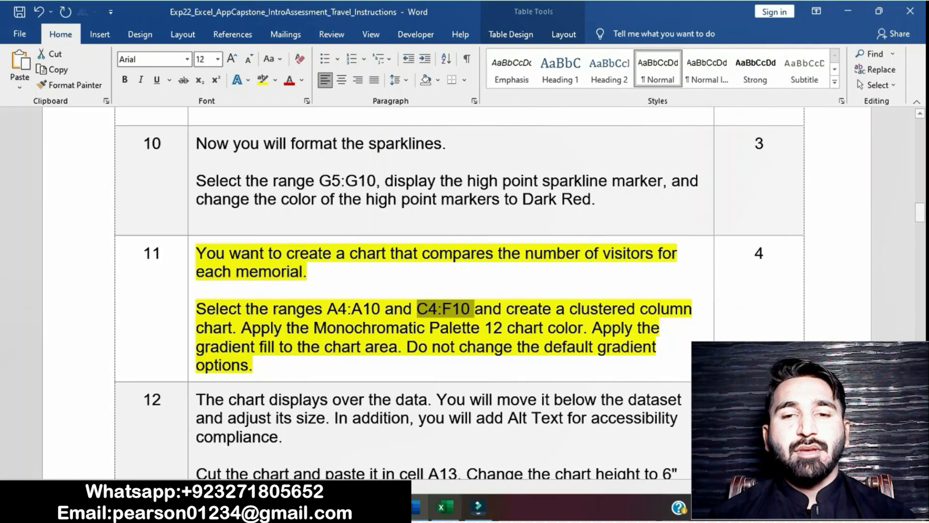
click(442, 507)
click(30, 125)
key(ctrl+v)
key(Return)
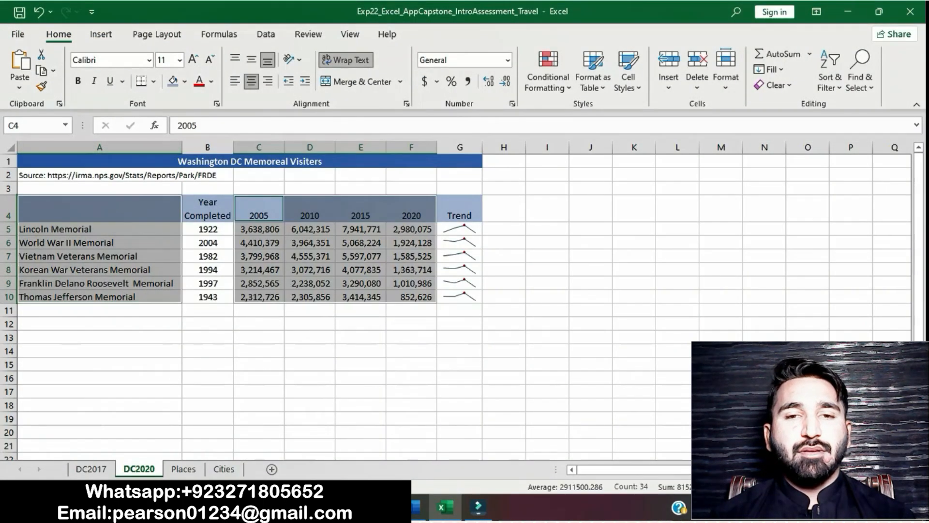
Check the chart type in step 11 in Word, and insert a clustered column chart in Excel from the selected ranges
key(alt+Tab)
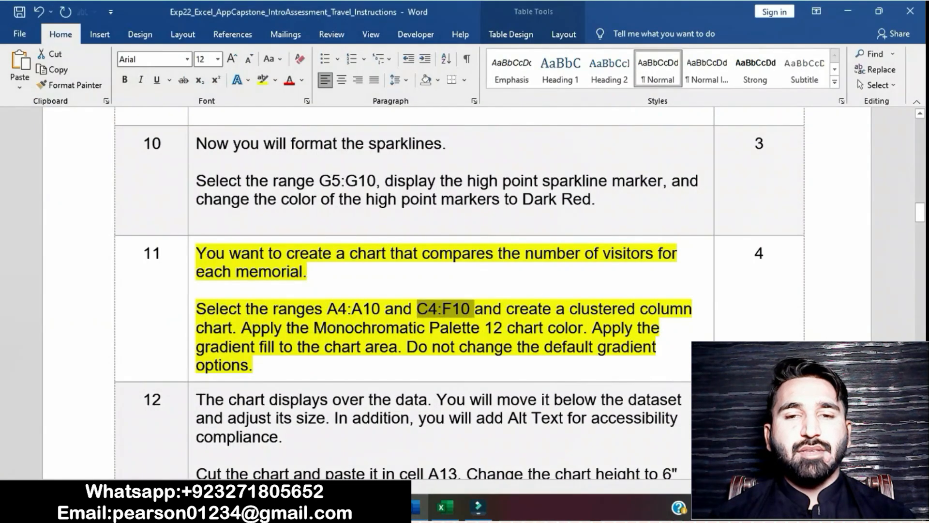
drag(507, 309, 237, 329)
key(alt+Tab)
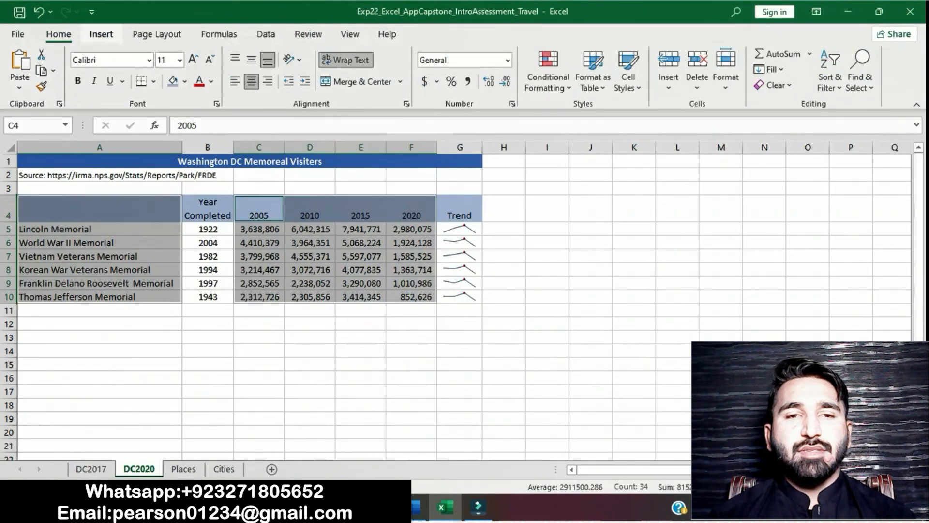
click(101, 34)
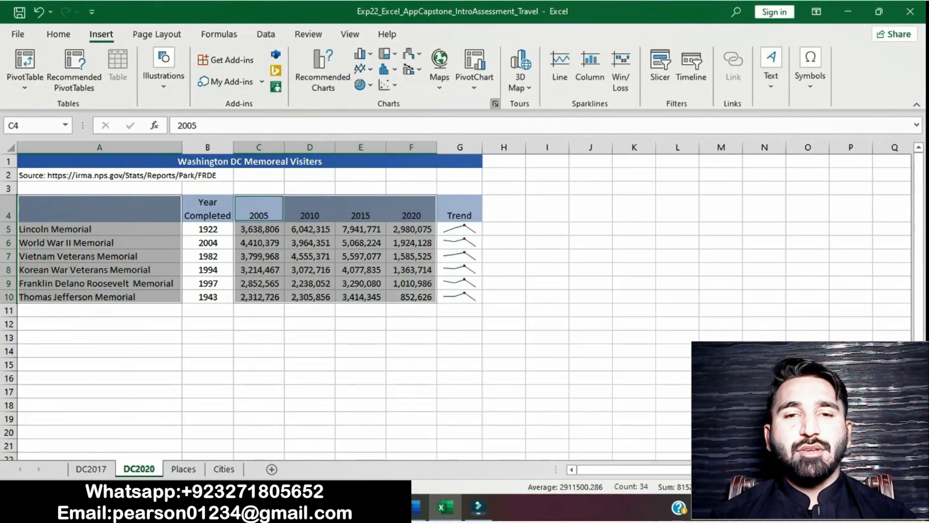
click(495, 103)
click(359, 75)
click(298, 131)
click(591, 435)
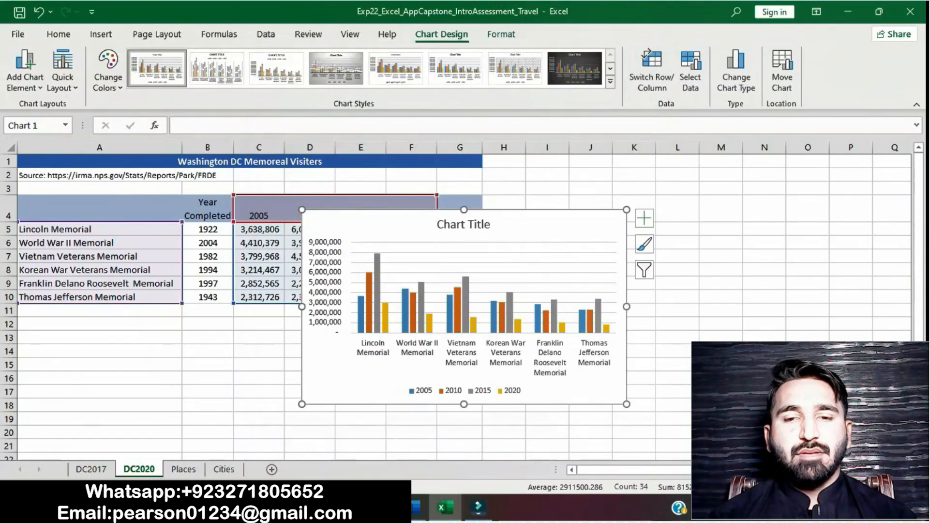
Check the chart color named in step 11 in Word, and apply Monochromatic Palette 12 to the DC2020 chart in Excel
click(416, 506)
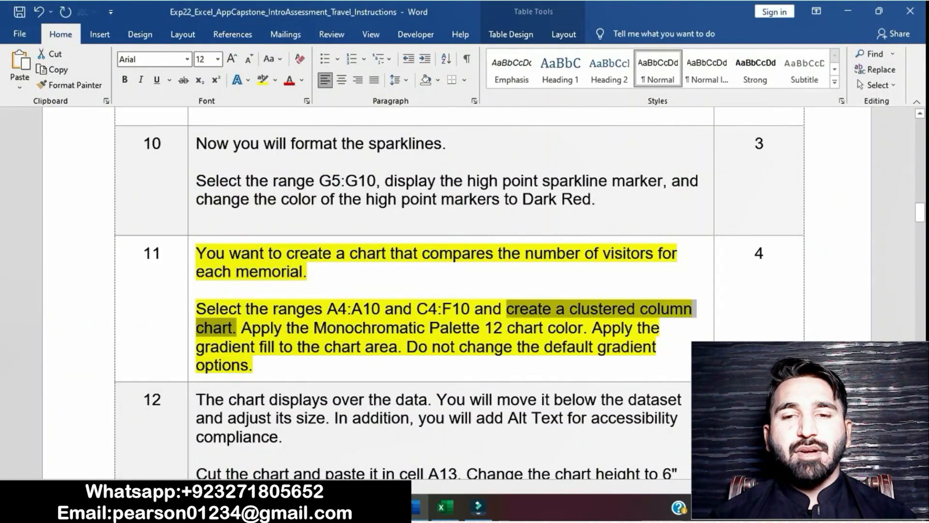
click(357, 347)
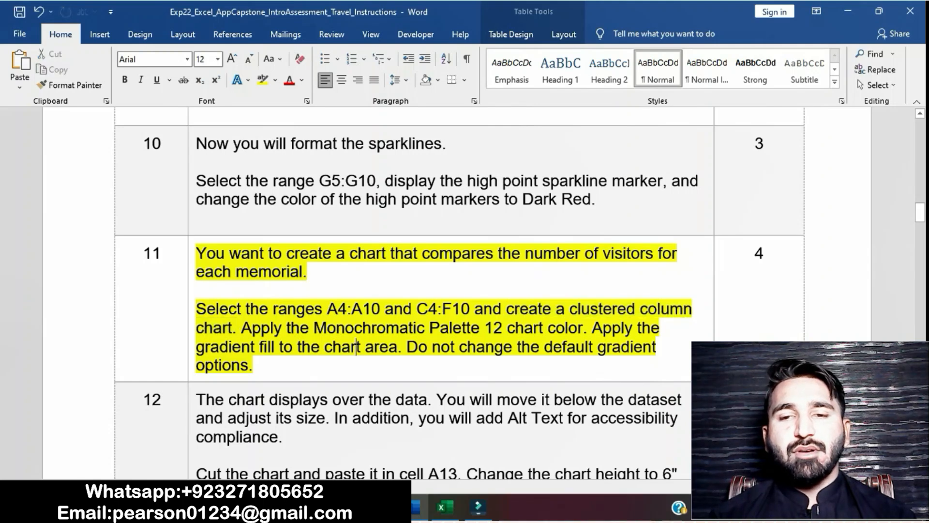
drag(241, 328, 584, 328)
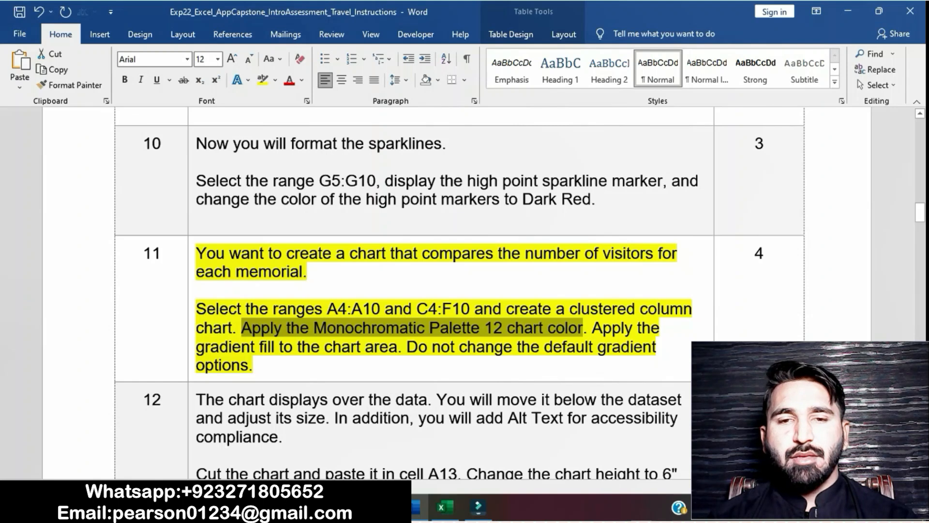
click(444, 507)
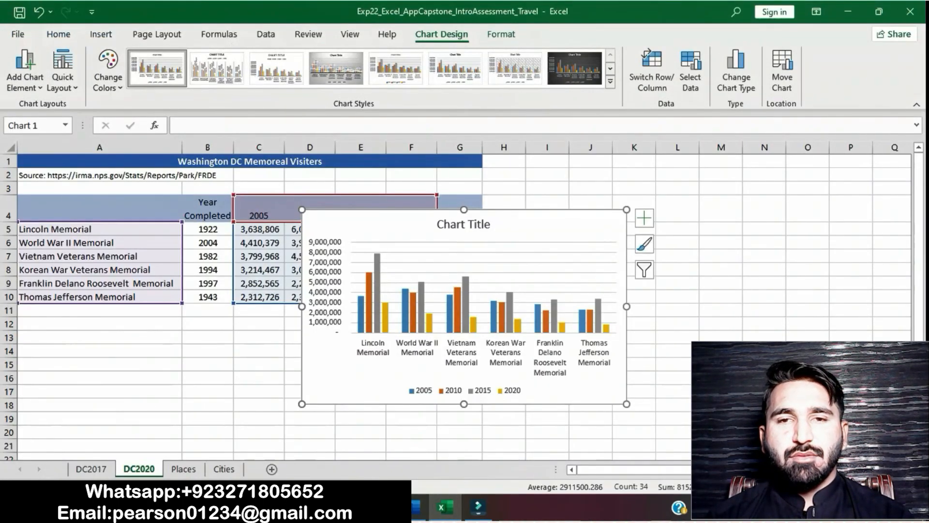
click(108, 71)
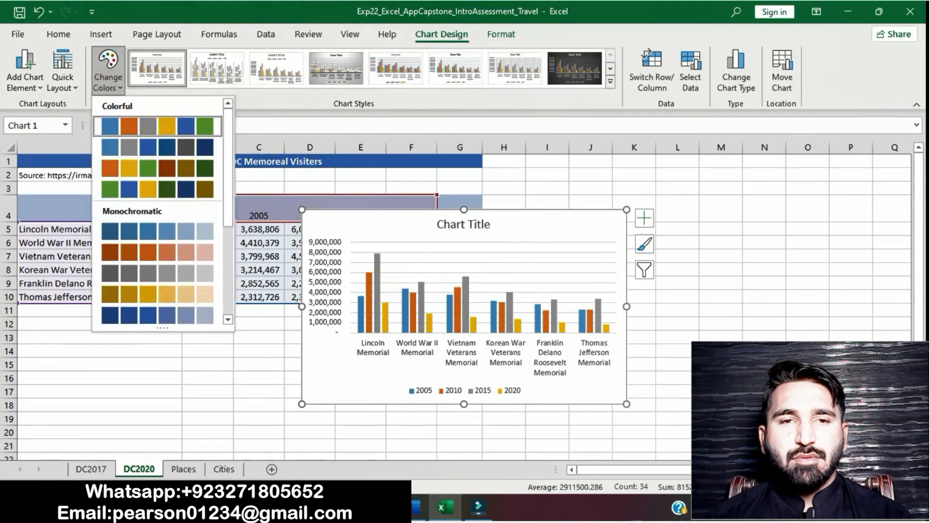
scroll(158, 213, down, 5)
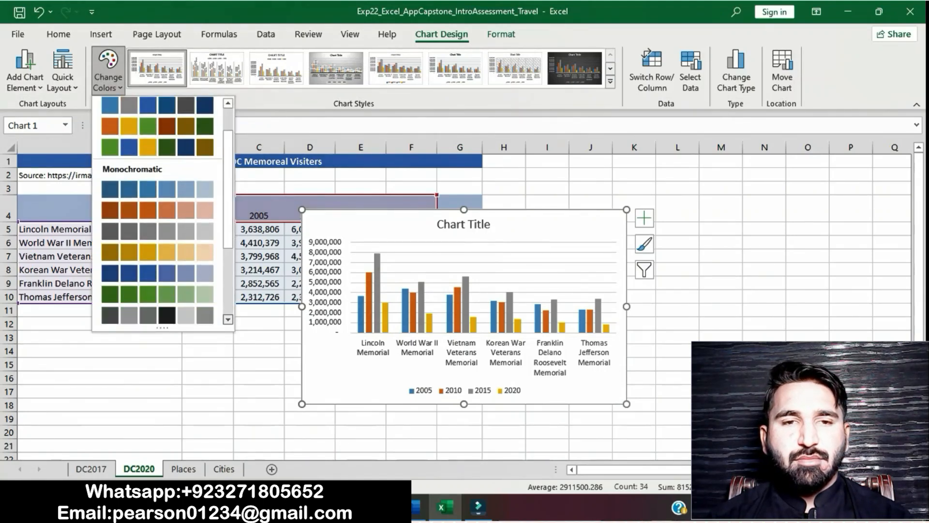
scroll(162, 213, down, 1)
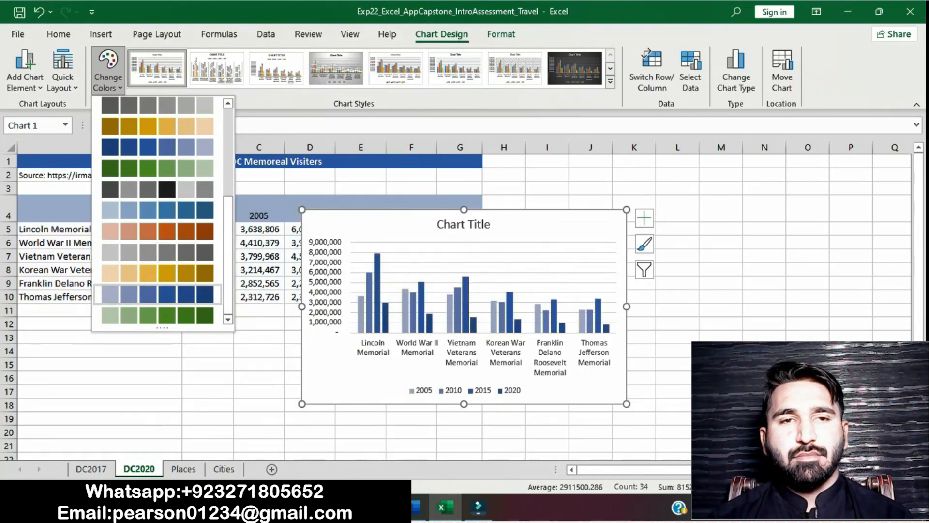
click(186, 293)
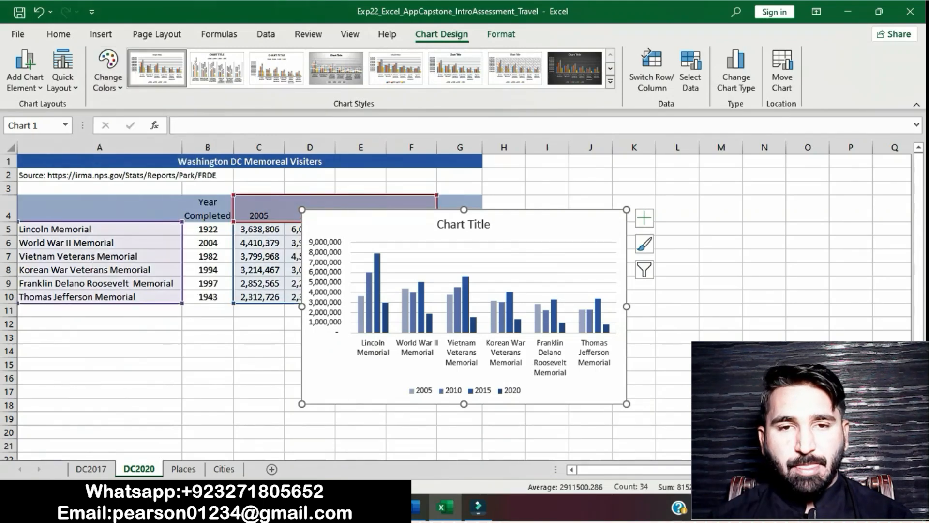
Check the fill instruction in step 11 in Word, and apply a gradient fill to the chart area in Excel
click(415, 508)
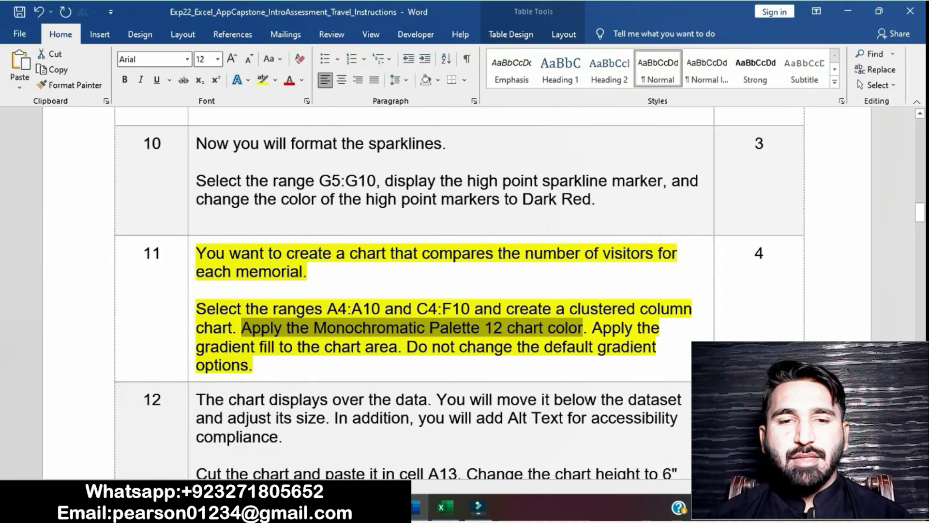
drag(593, 329, 404, 348)
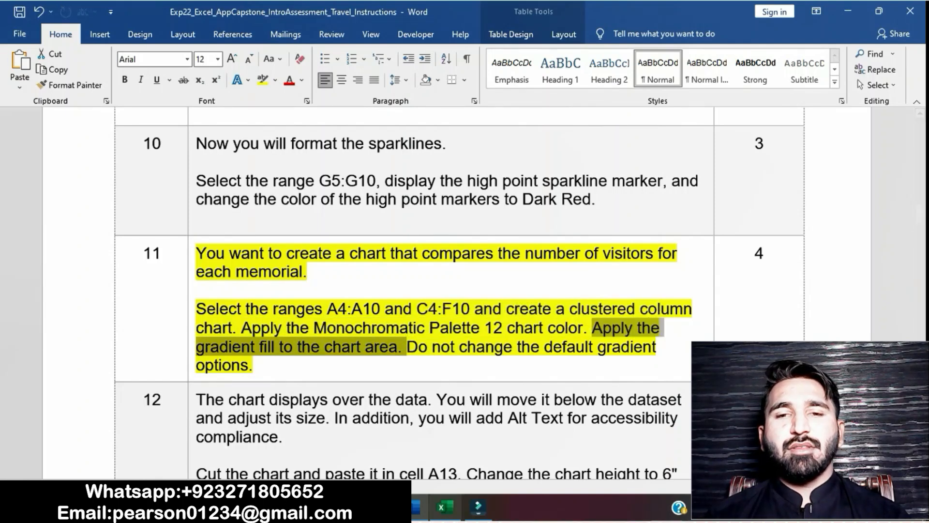
click(443, 507)
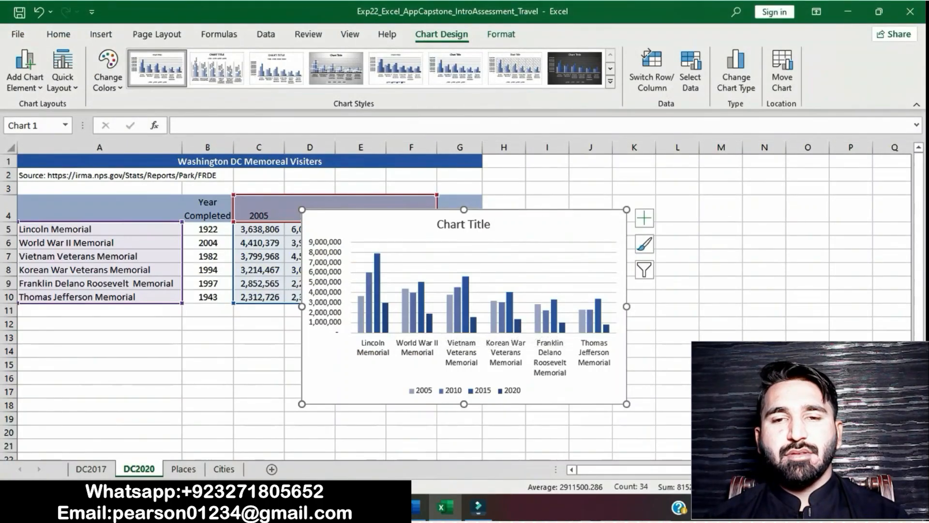
right_click(562, 249)
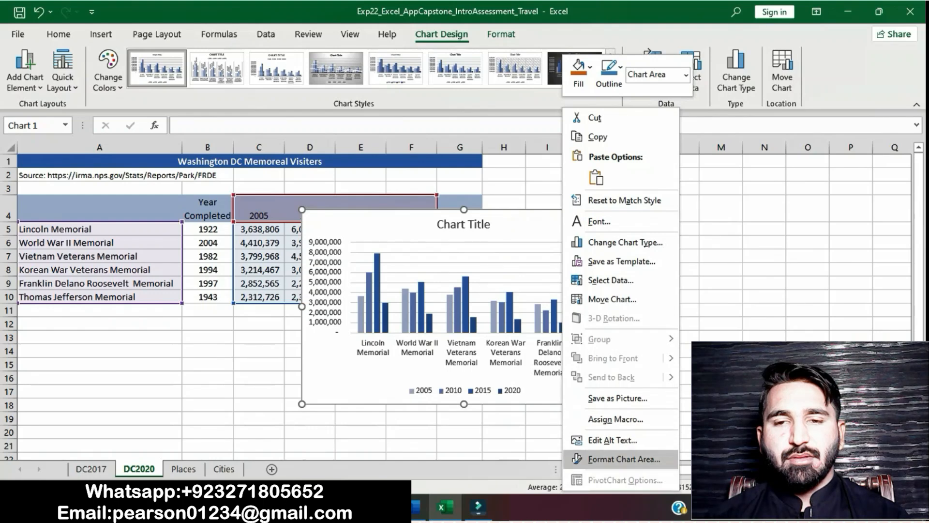
click(624, 459)
click(763, 233)
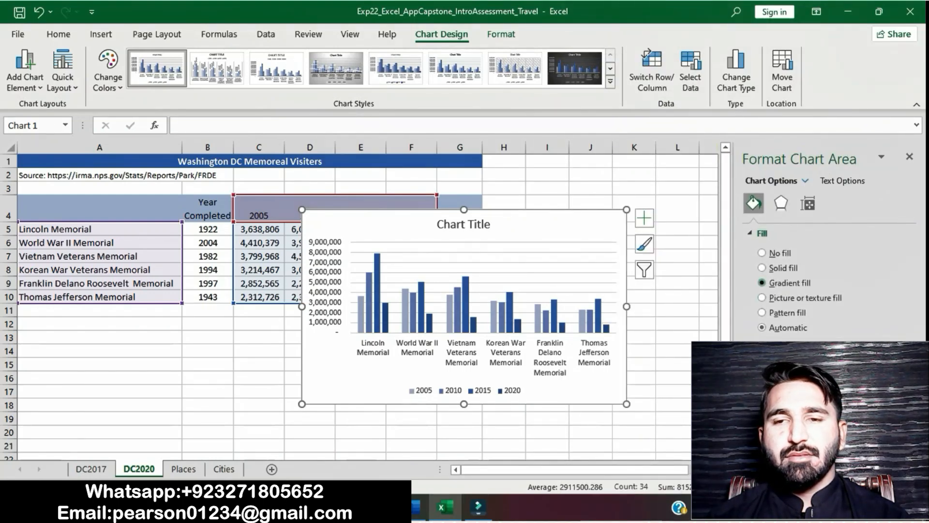
click(762, 283)
Review the note on default gradient options in step 11 in Word, and remove the yellow highlight from that instruction
click(411, 507)
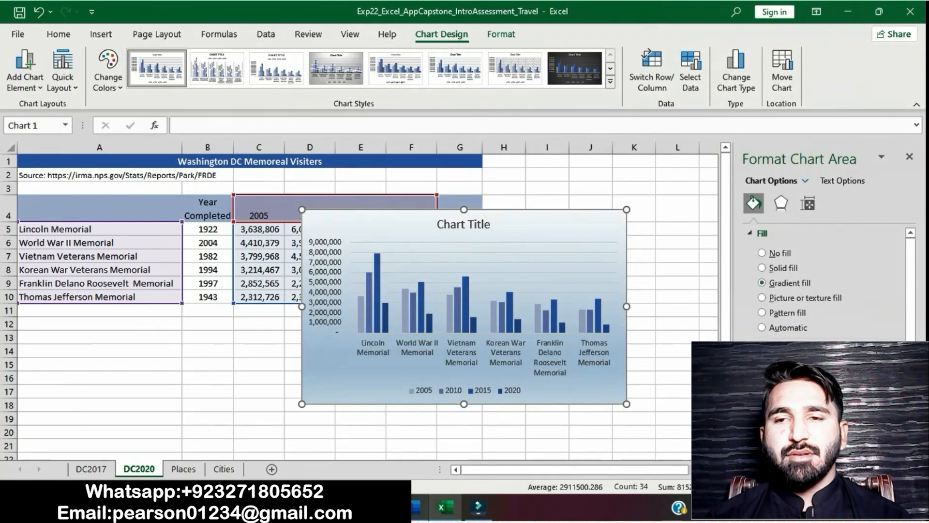
click(254, 365)
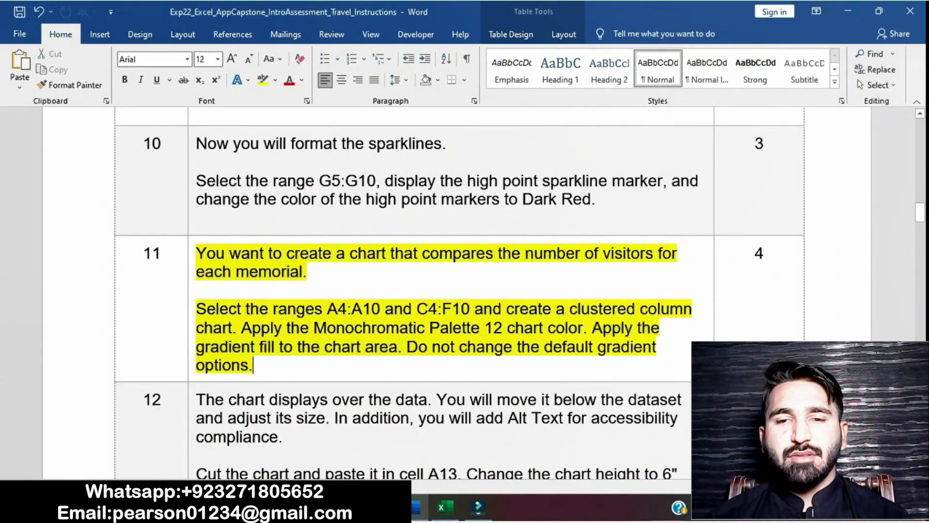
drag(253, 365, 408, 346)
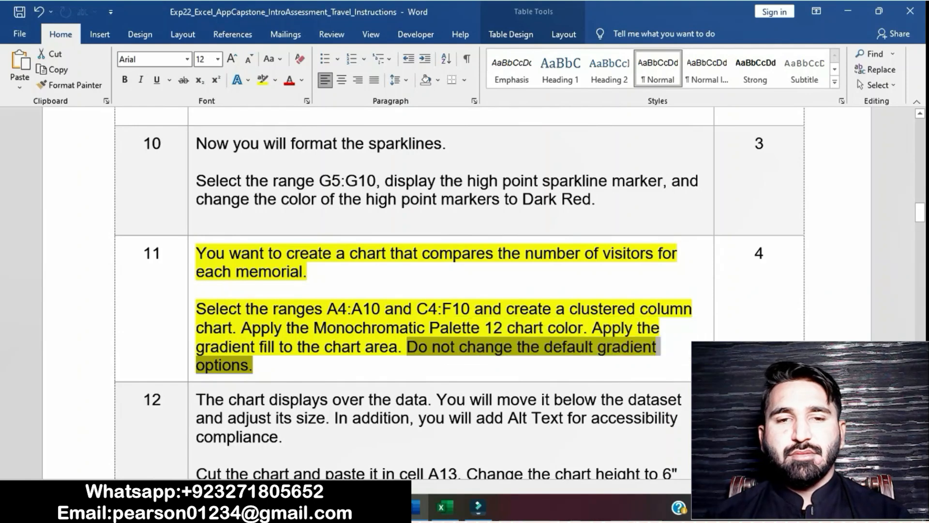
click(254, 365)
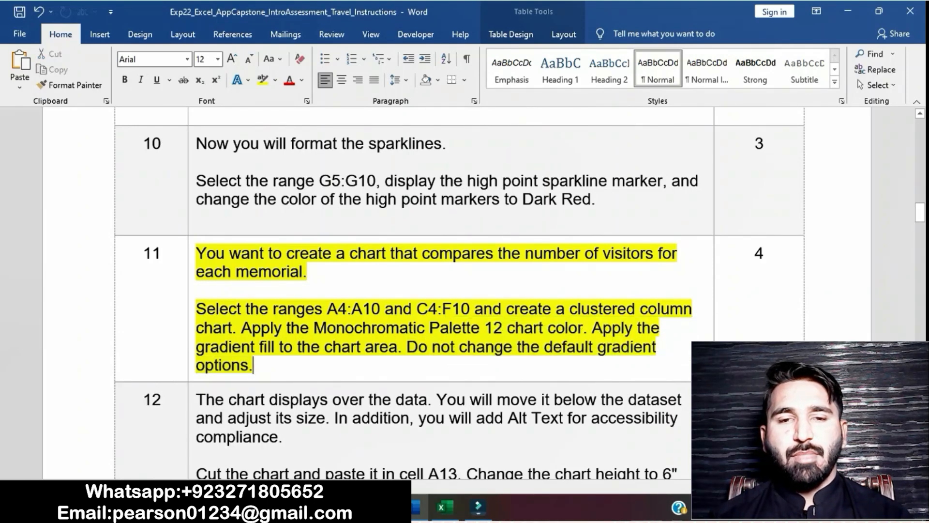
click(191, 254)
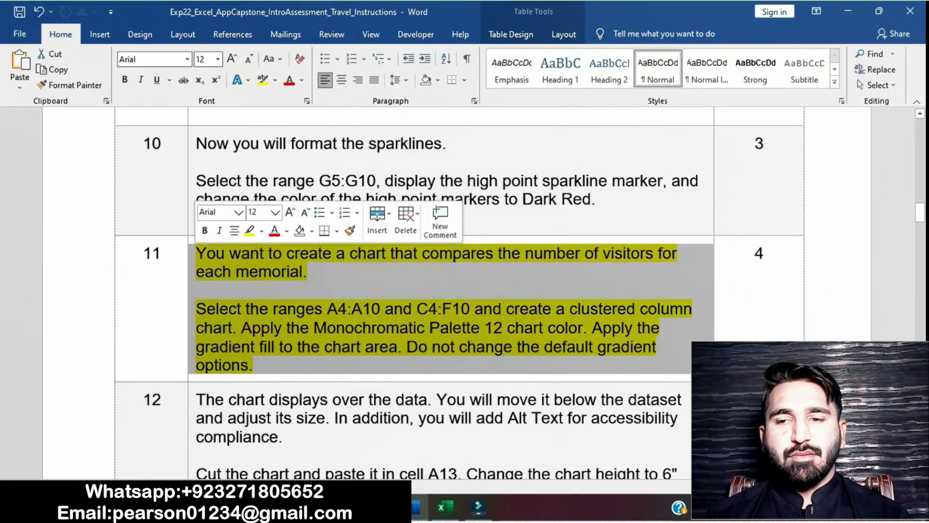
click(249, 231)
scroll(460, 291, down, 15)
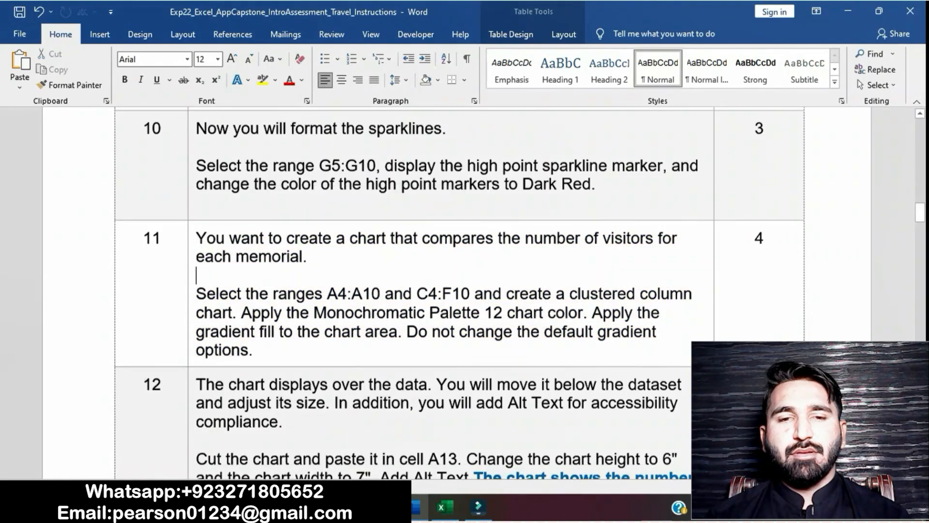
scroll(460, 291, up, 20)
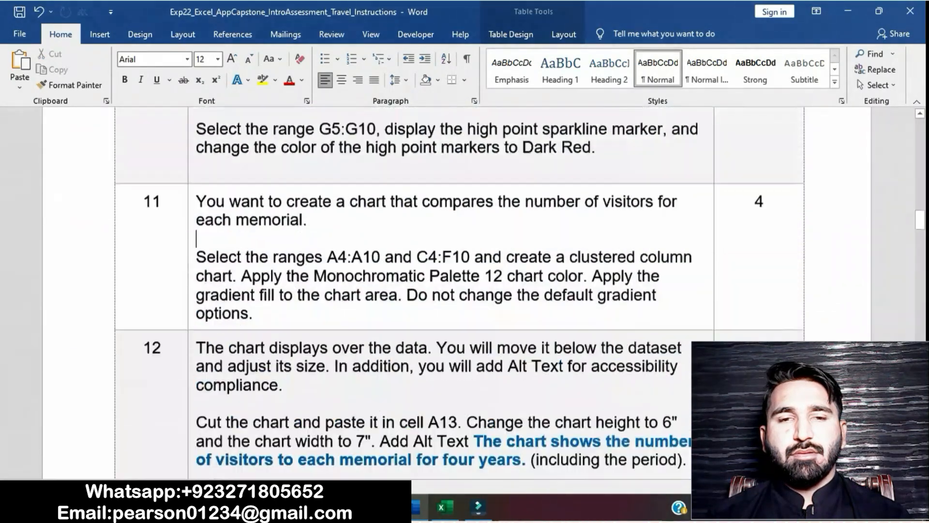
scroll(460, 290, up, 10)
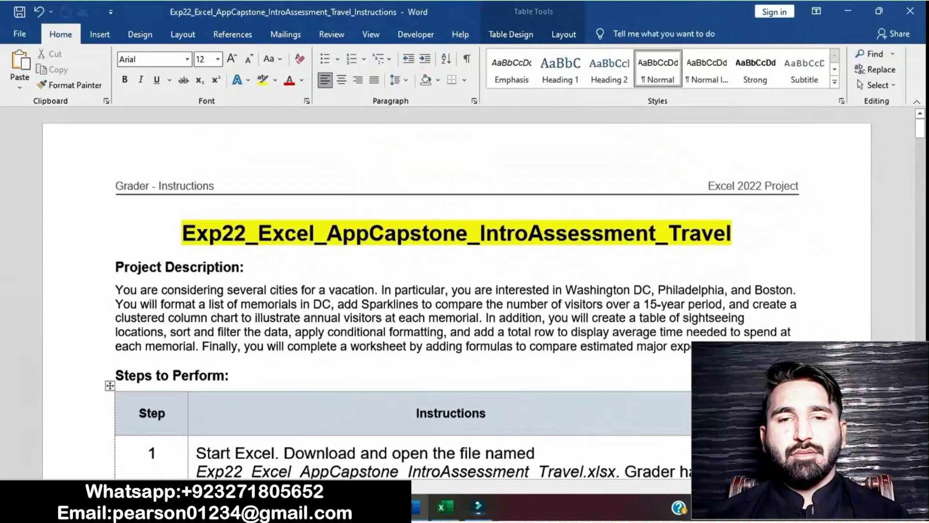